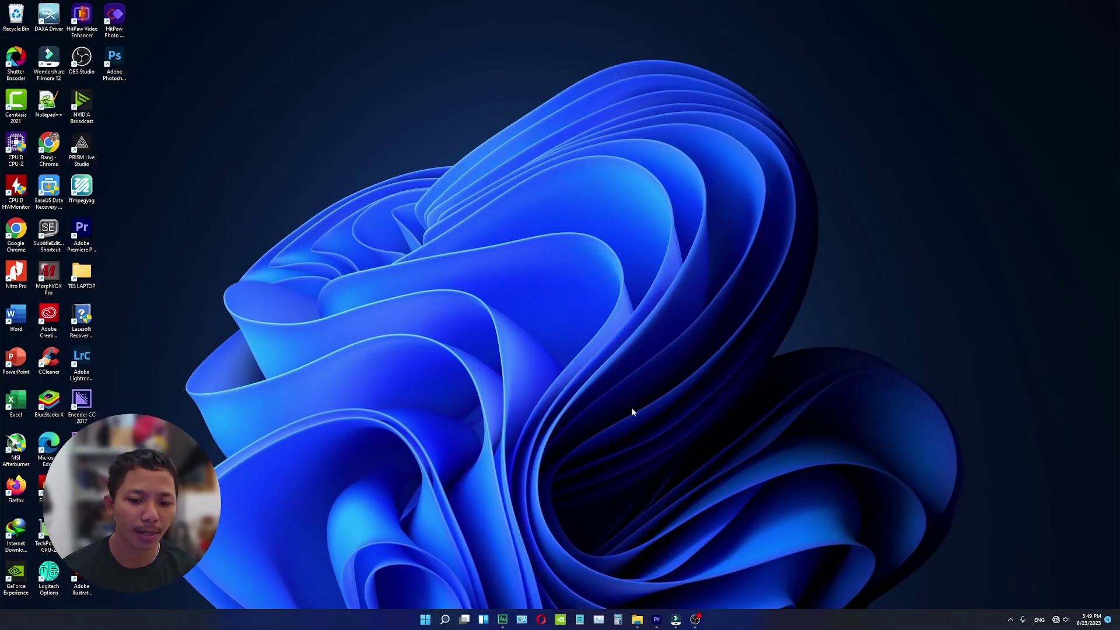
# Switch to Premiere Pro and place the playhead at the start of the flash sale graphic clip.
pyautogui.click(656, 620)
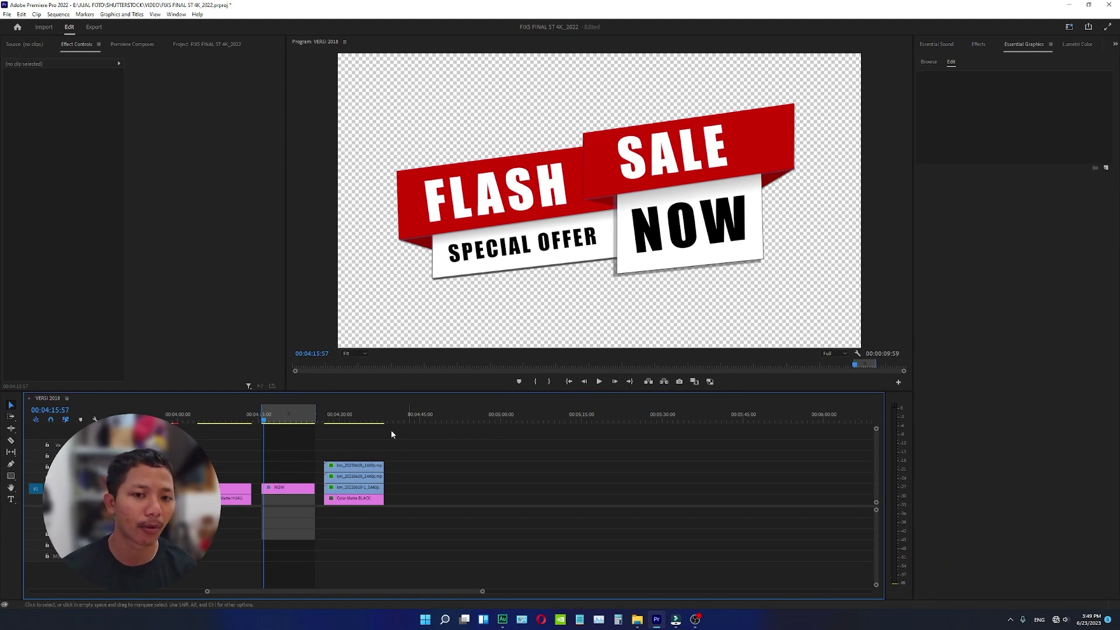
pyautogui.click(263, 426)
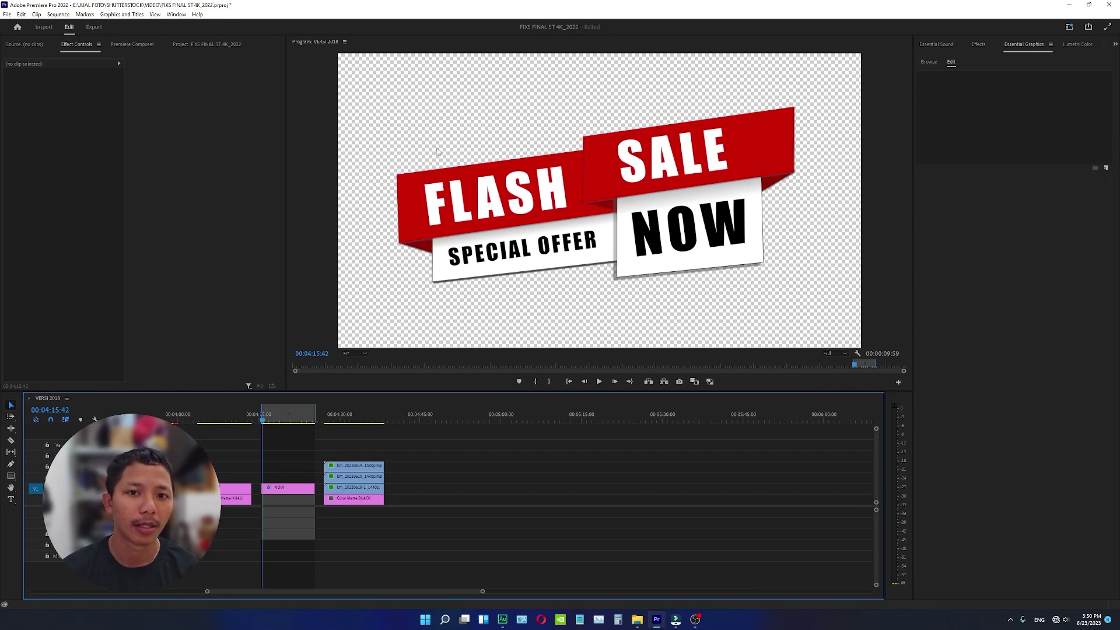
# Inspect the red and white banner shapes of the flash sale graphic, deselect them, and preview the clip's playback.
pyautogui.press('`')
pyautogui.click(413, 183)
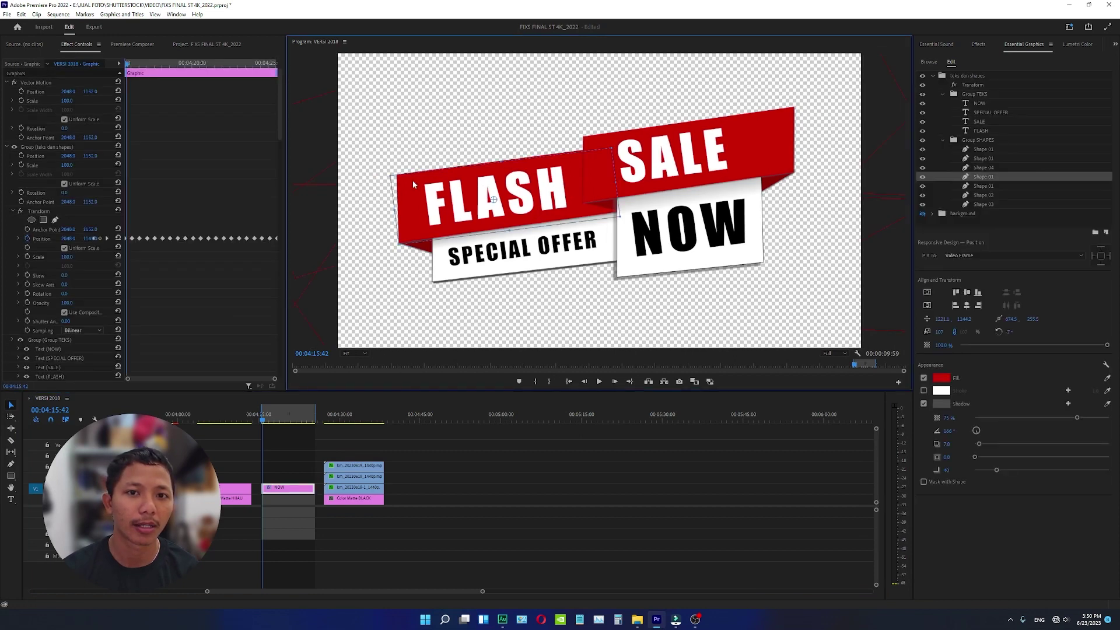
pyautogui.click(755, 134)
pyautogui.click(752, 248)
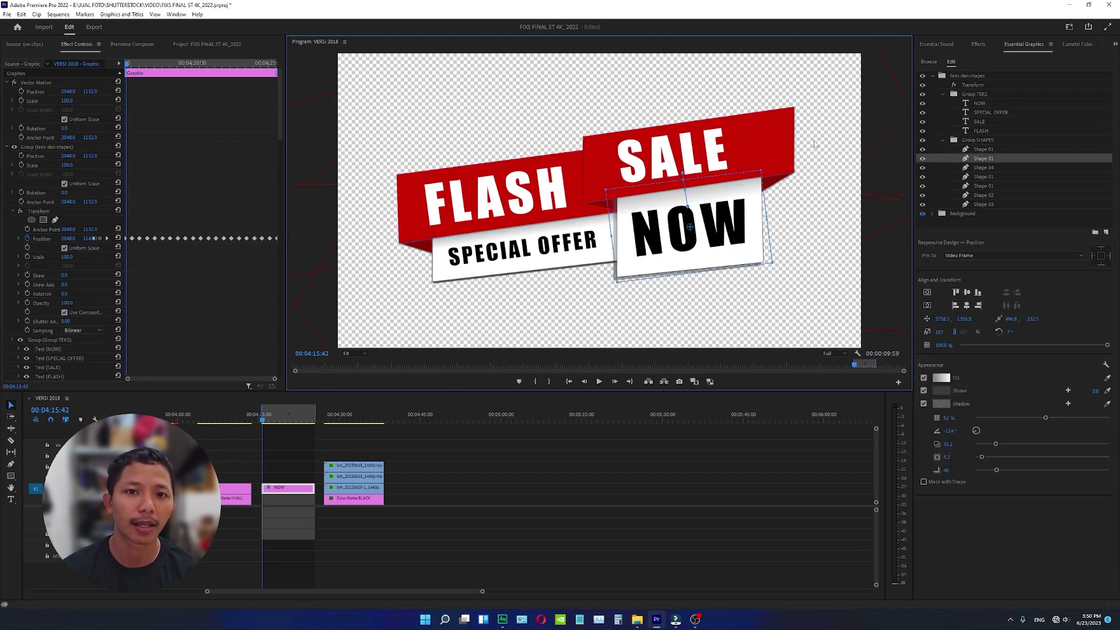
pyautogui.click(606, 453)
pyautogui.click(600, 381)
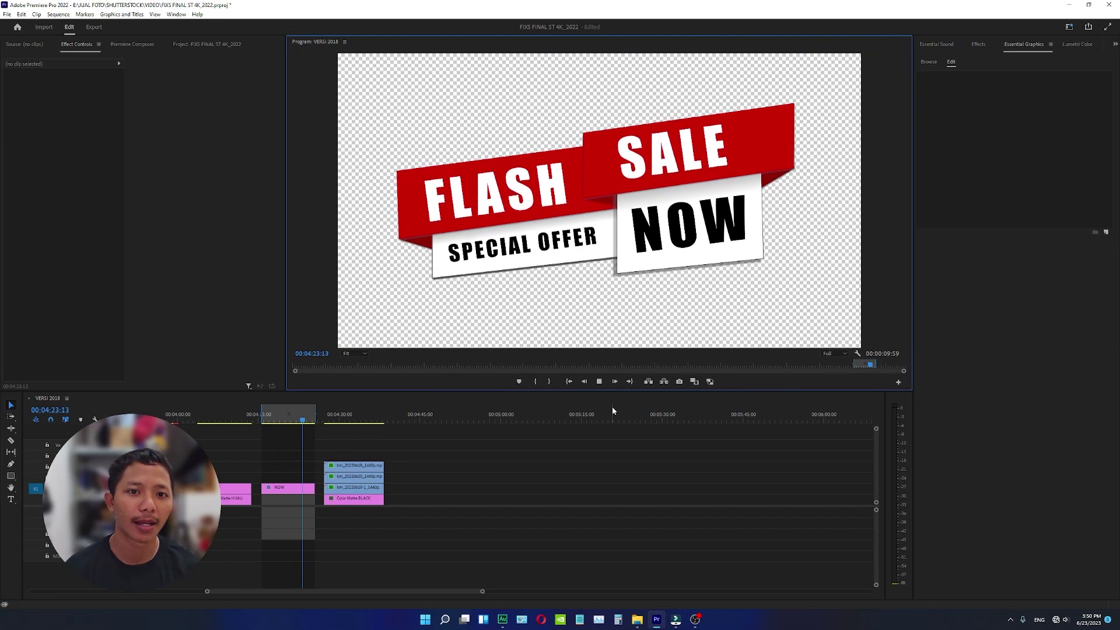
pyautogui.click(601, 381)
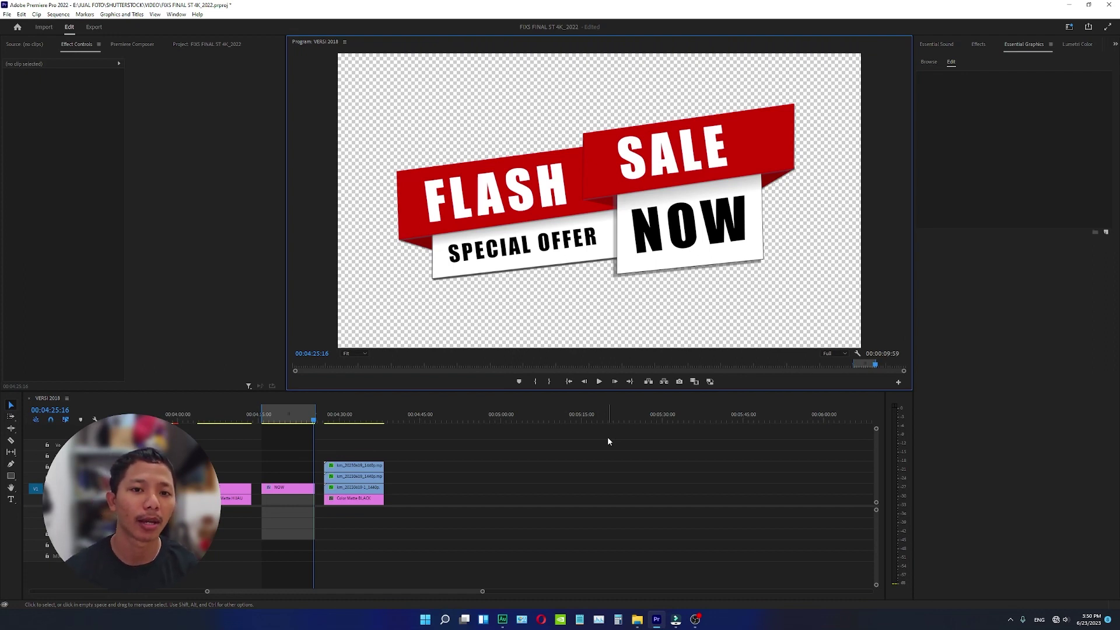
# Move the playhead back near the start of the flash sale clip and open the export settings.
pyautogui.click(294, 425)
pyautogui.moveTo(293, 427); pyautogui.dragTo(266, 425)
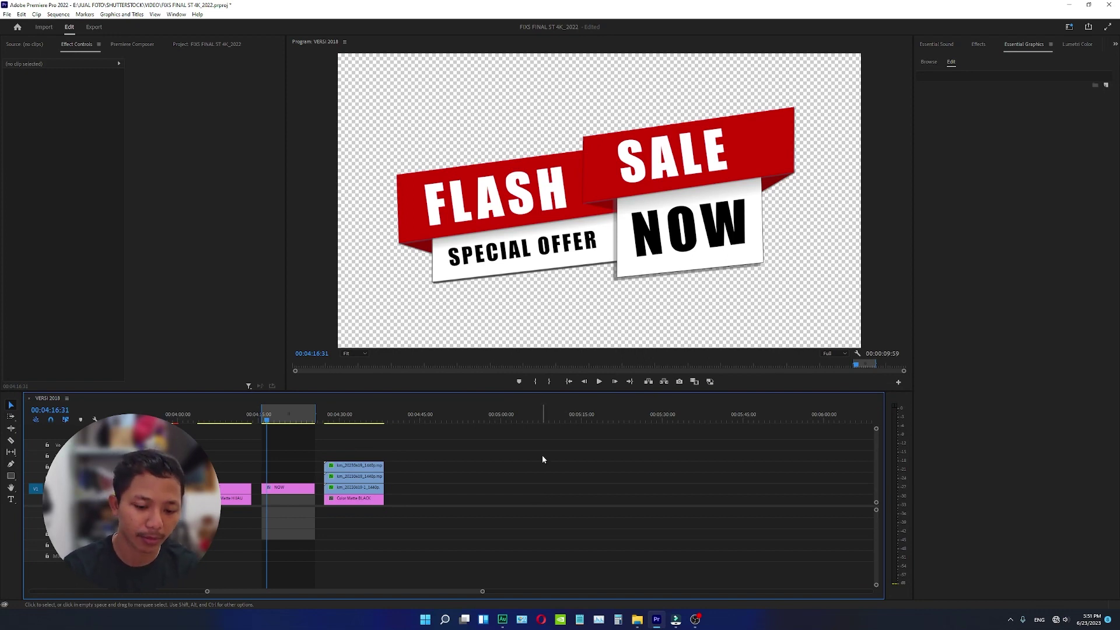
pyautogui.hotkey('ctrl', 'm')
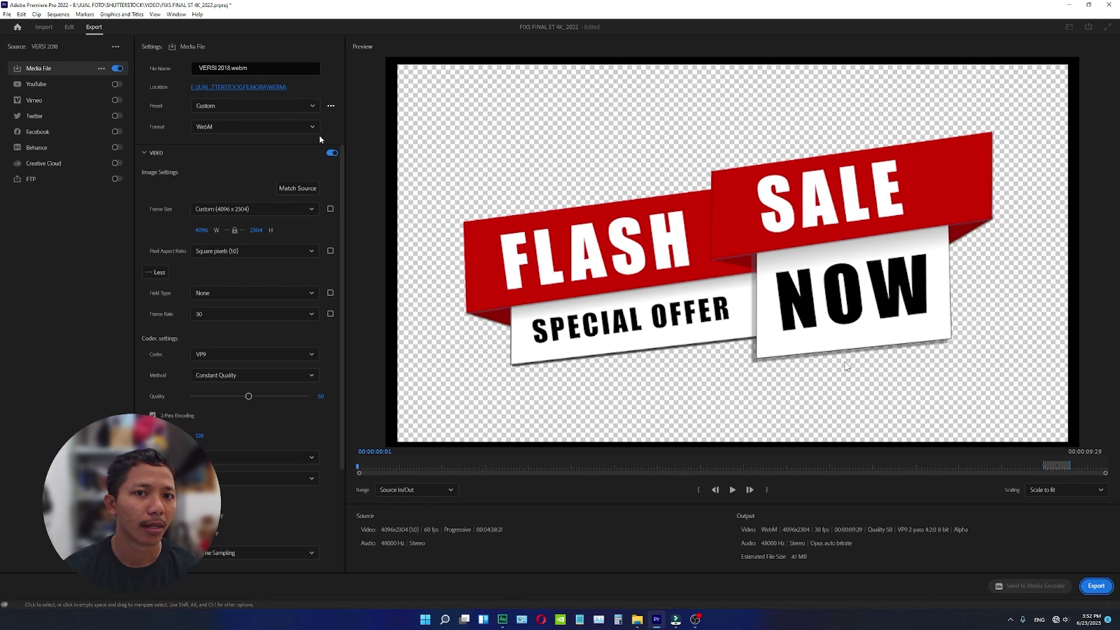
# Browse the available export formats and set the format to WebM.
pyautogui.click(218, 129)
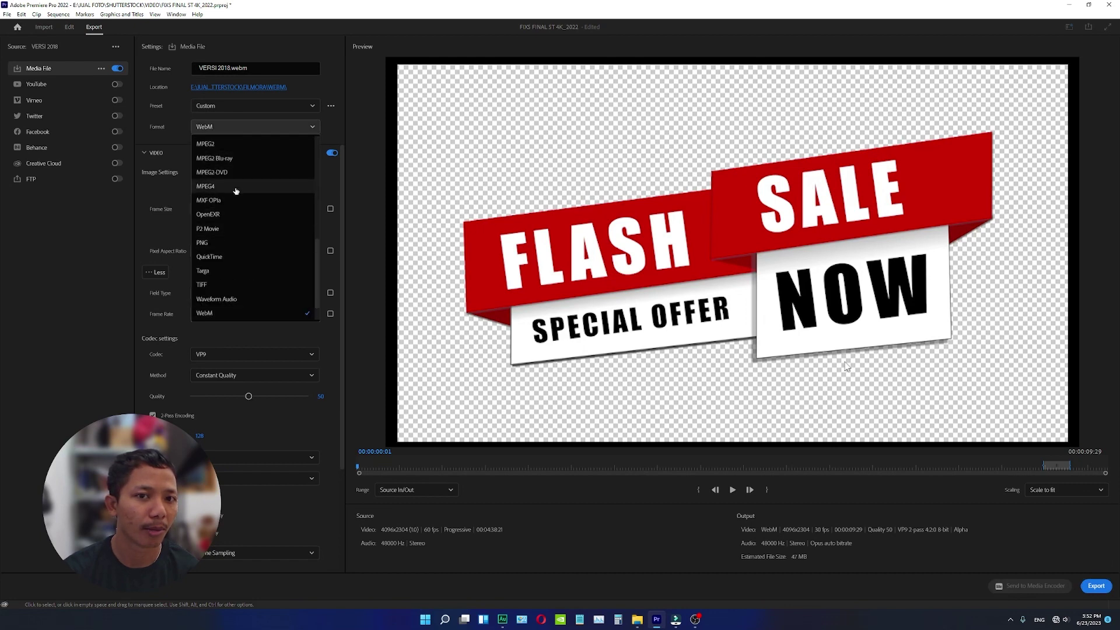
pyautogui.scroll(-1, 256, 224)
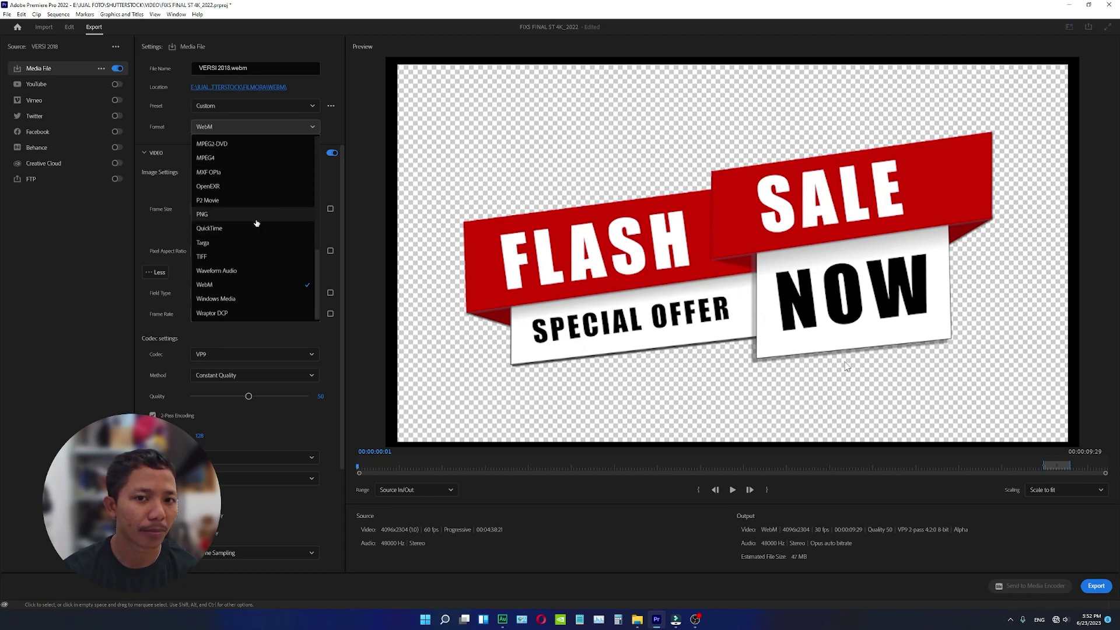
pyautogui.scroll(3, 237, 247)
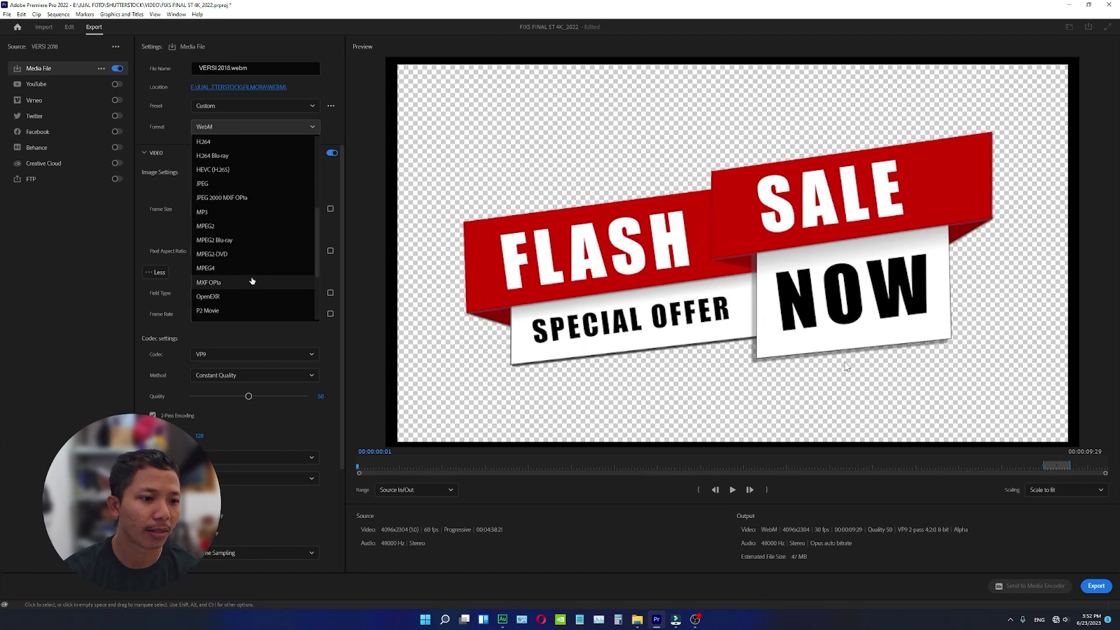
pyautogui.scroll(-3, 252, 281)
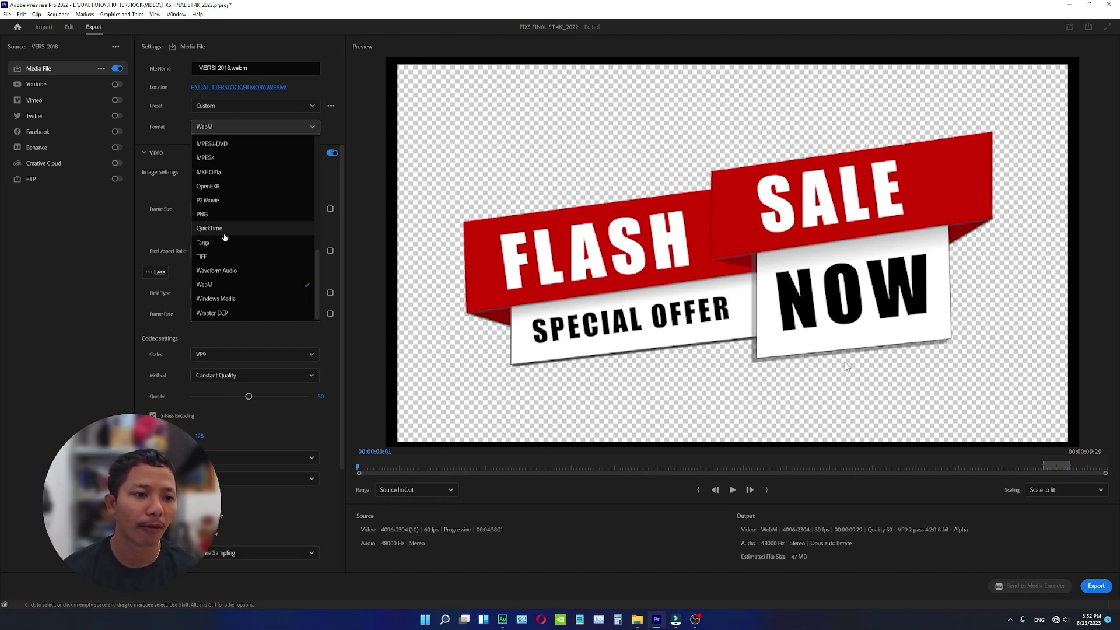
pyautogui.scroll(5, 224, 237)
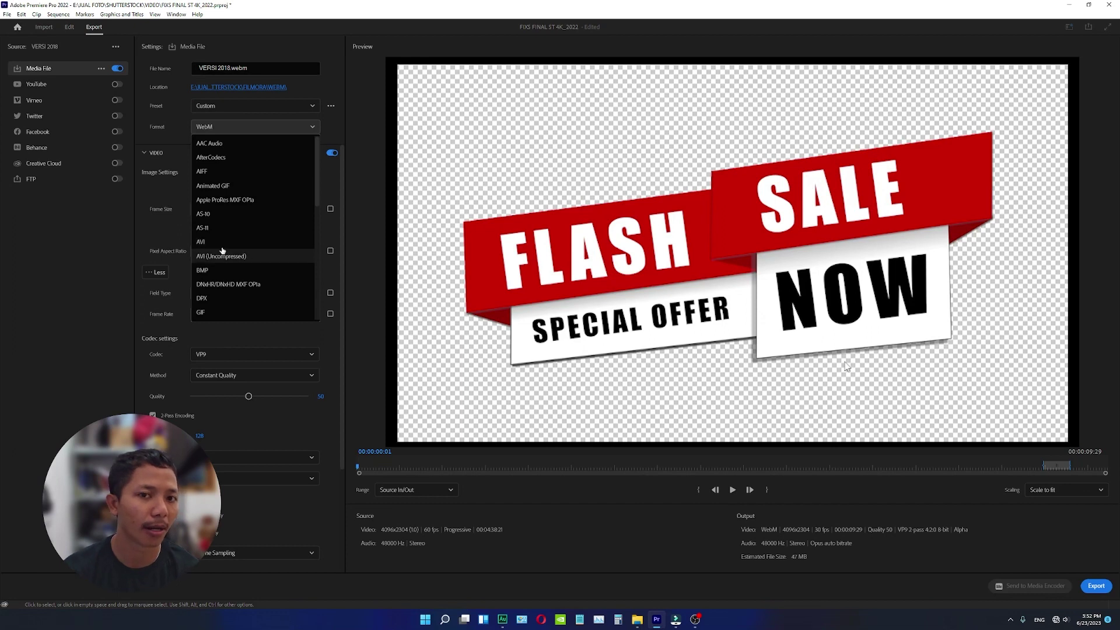
pyautogui.scroll(-5, 258, 274)
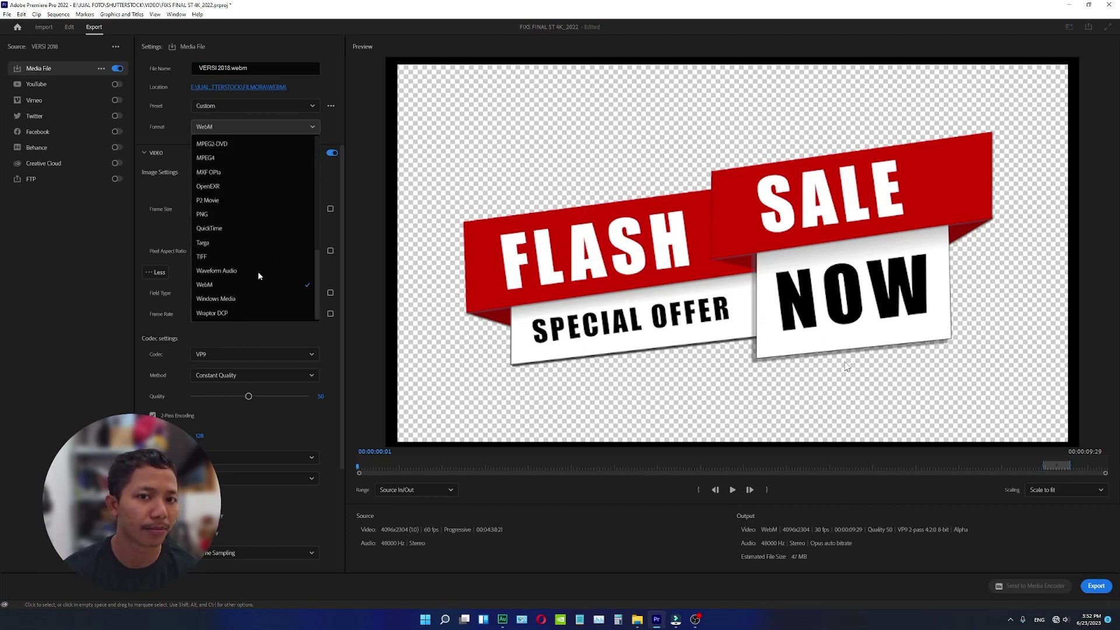
pyautogui.scroll(3, 258, 271)
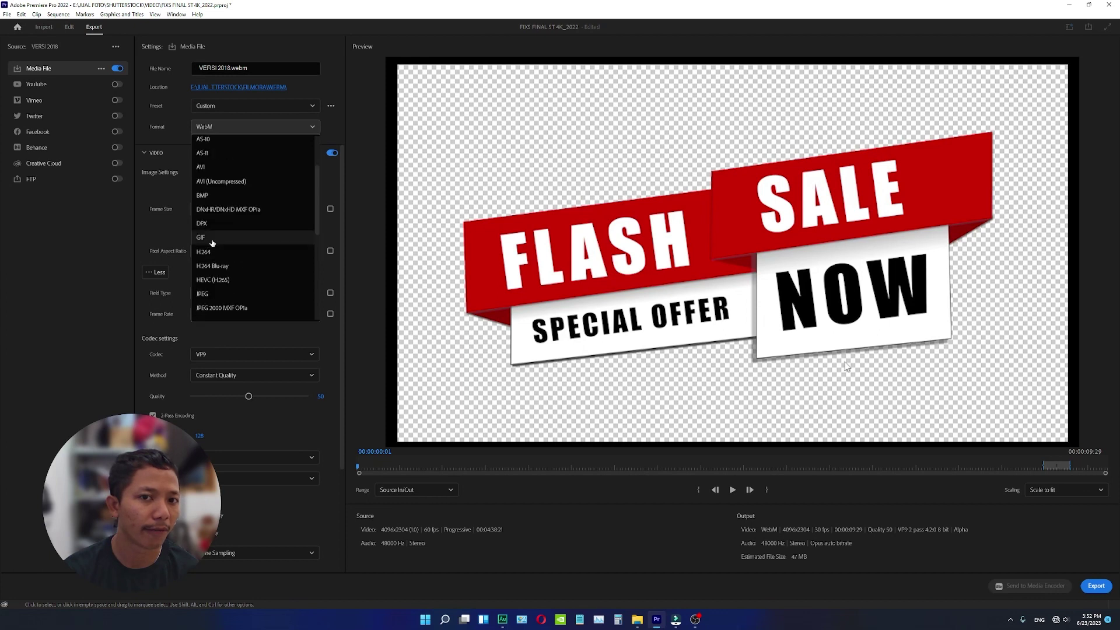
pyautogui.scroll(-5, 258, 282)
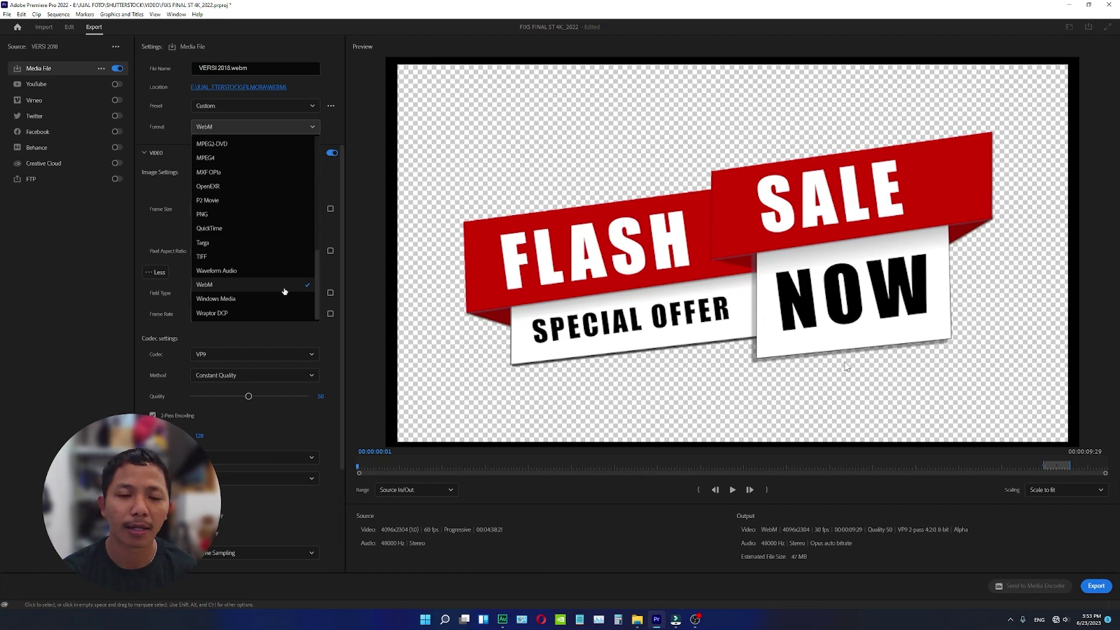
pyautogui.click(251, 289)
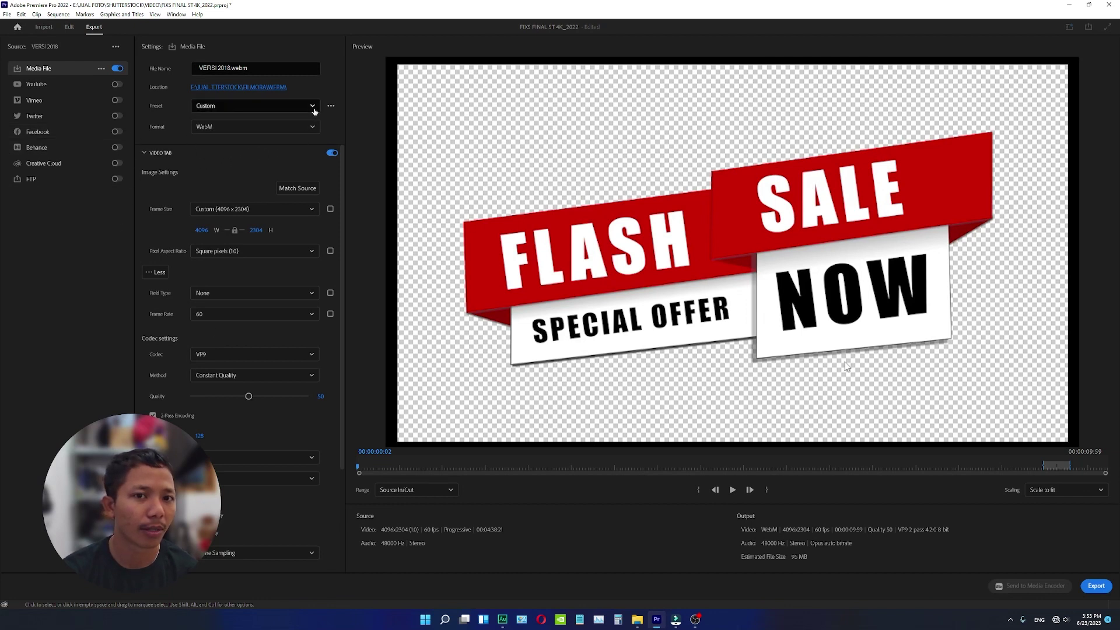
# Review the export presets and try matching the frame size to the source.
pyautogui.click(314, 107)
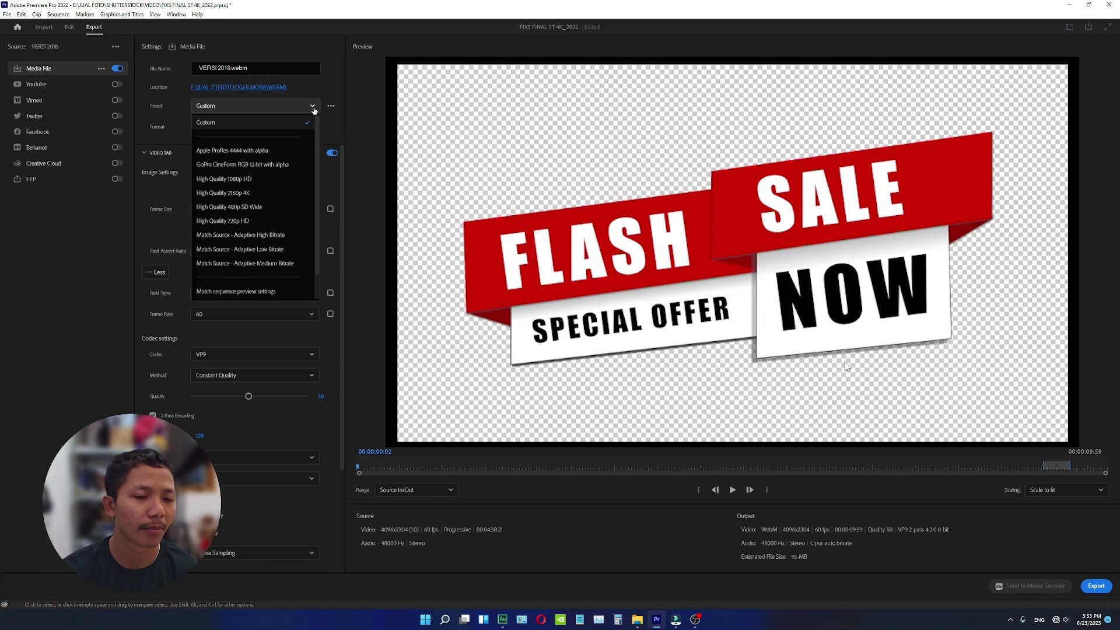
pyautogui.click(313, 106)
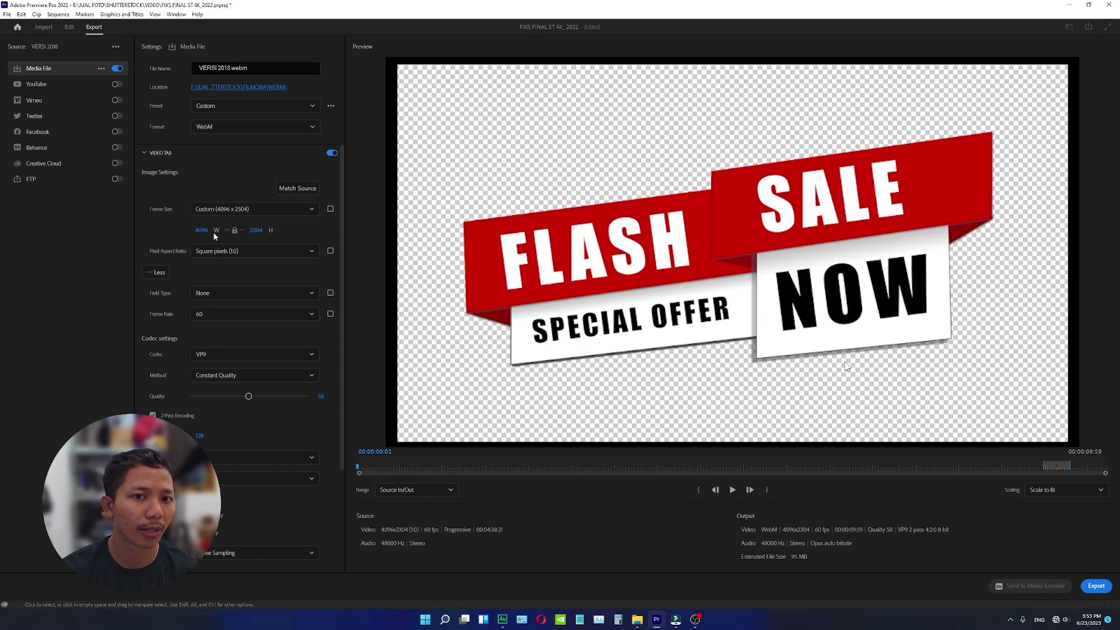
pyautogui.click(330, 209)
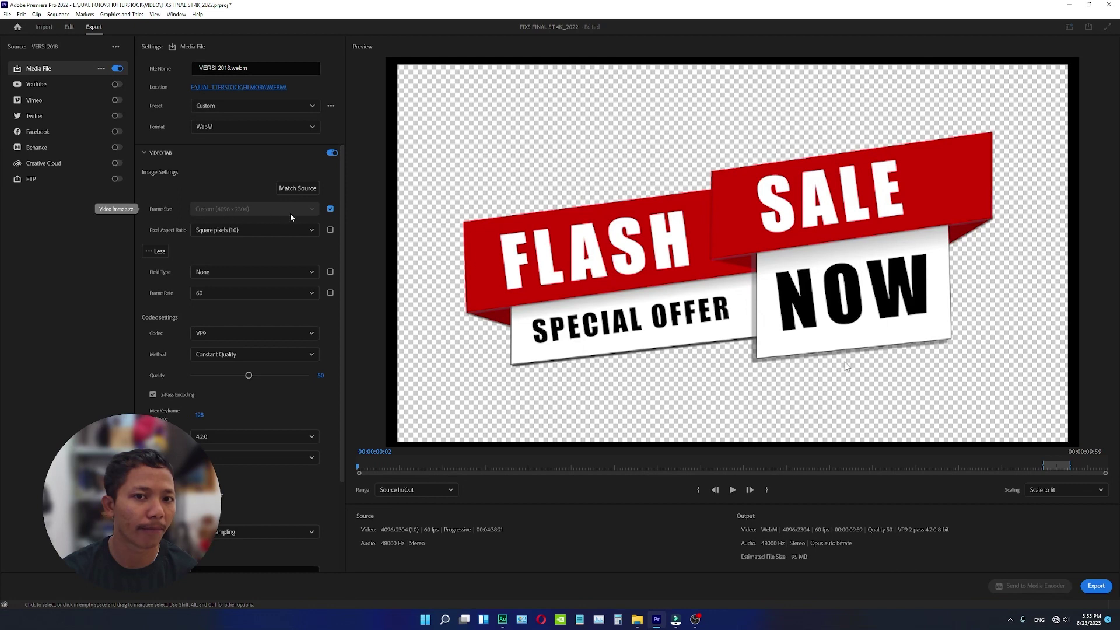
pyautogui.click(331, 208)
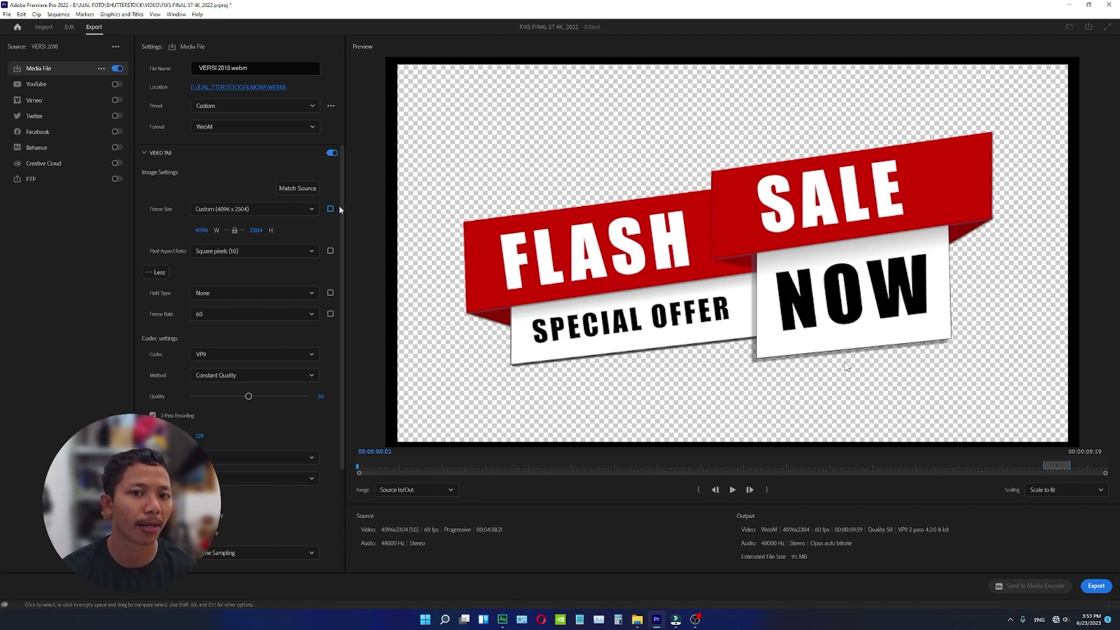
# Set the export frame rate to 30.
pyautogui.scroll(-2, 342, 255)
pyautogui.scroll(-1, 343, 255)
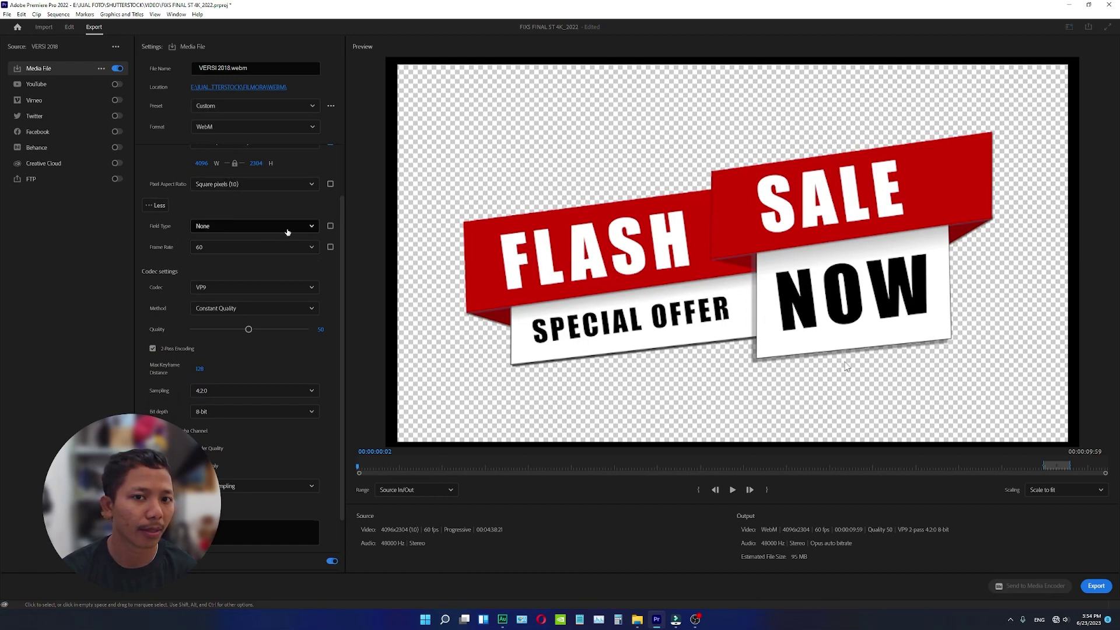
pyautogui.click(311, 249)
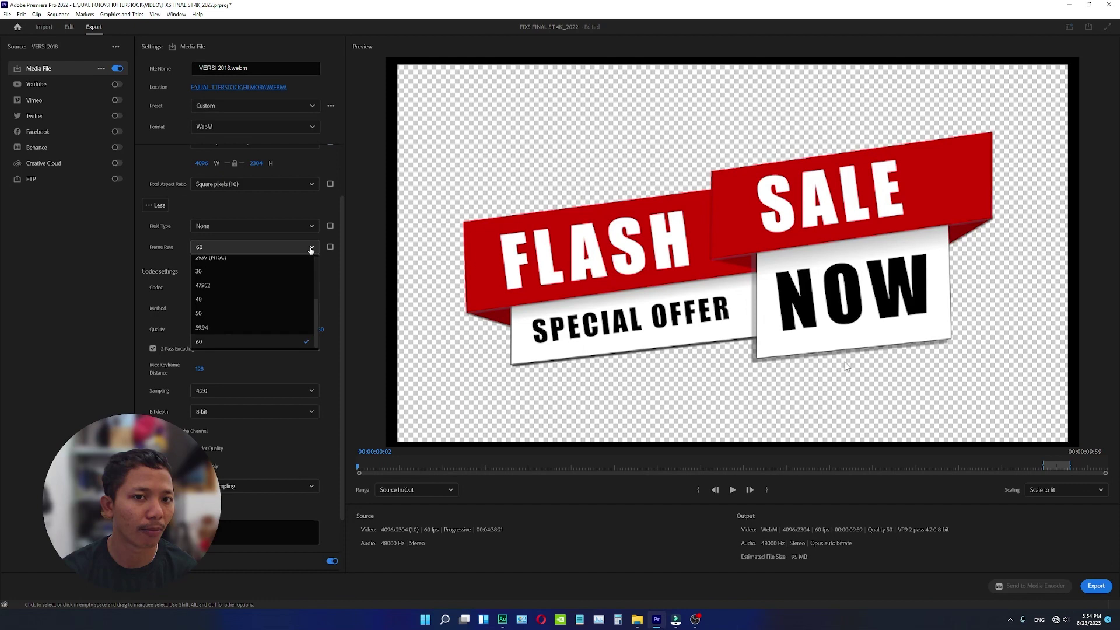
pyautogui.scroll(2, 268, 302)
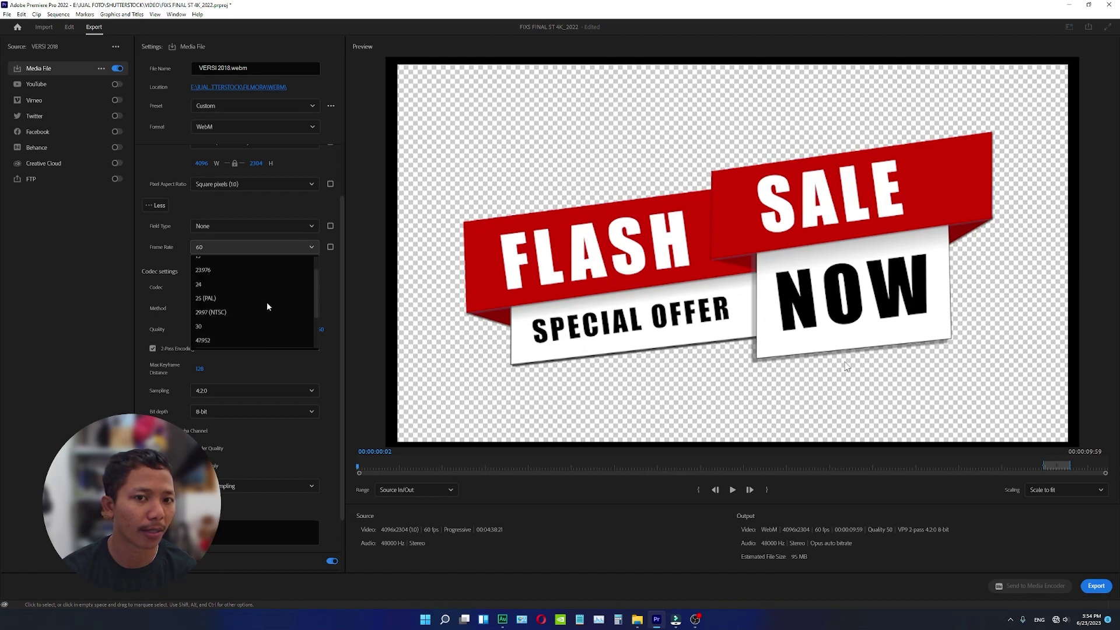
pyautogui.scroll(-2, 250, 318)
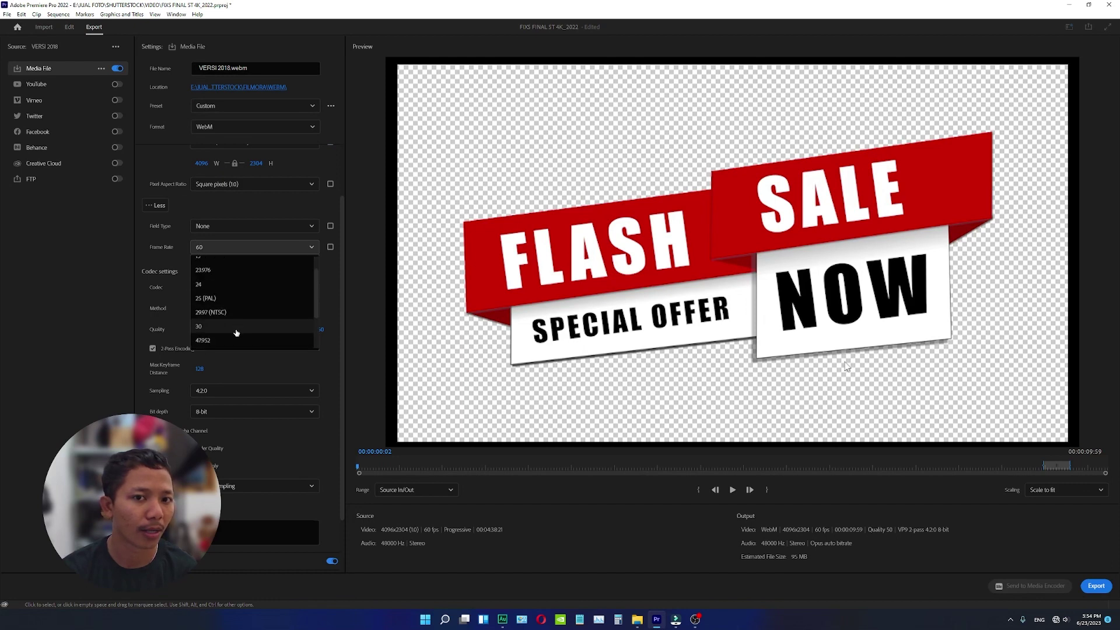
pyautogui.click(235, 333)
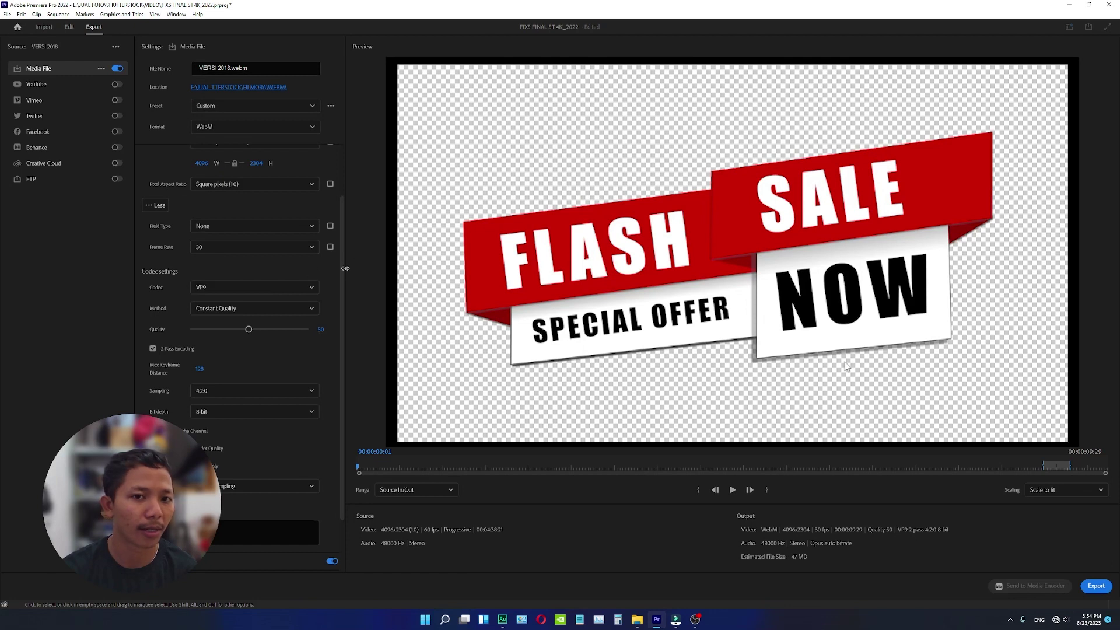
# Set the video codec to VP8 in the codec settings.
pyautogui.moveTo(342, 277); pyautogui.dragTo(343, 292)
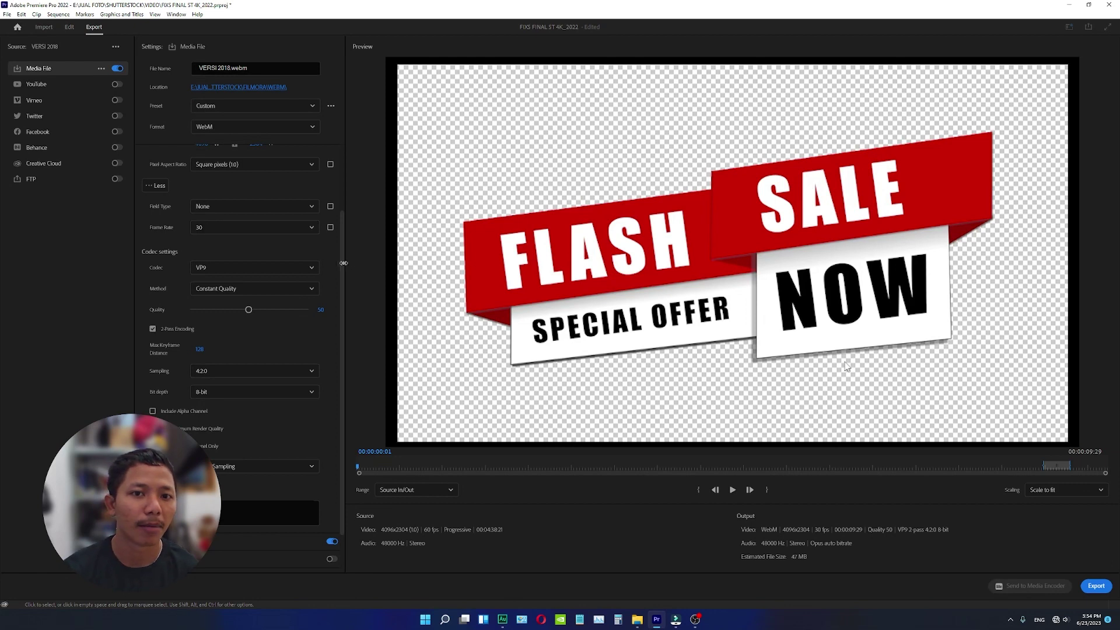
pyautogui.scroll(-1, 346, 282)
pyautogui.scroll(-2, 345, 286)
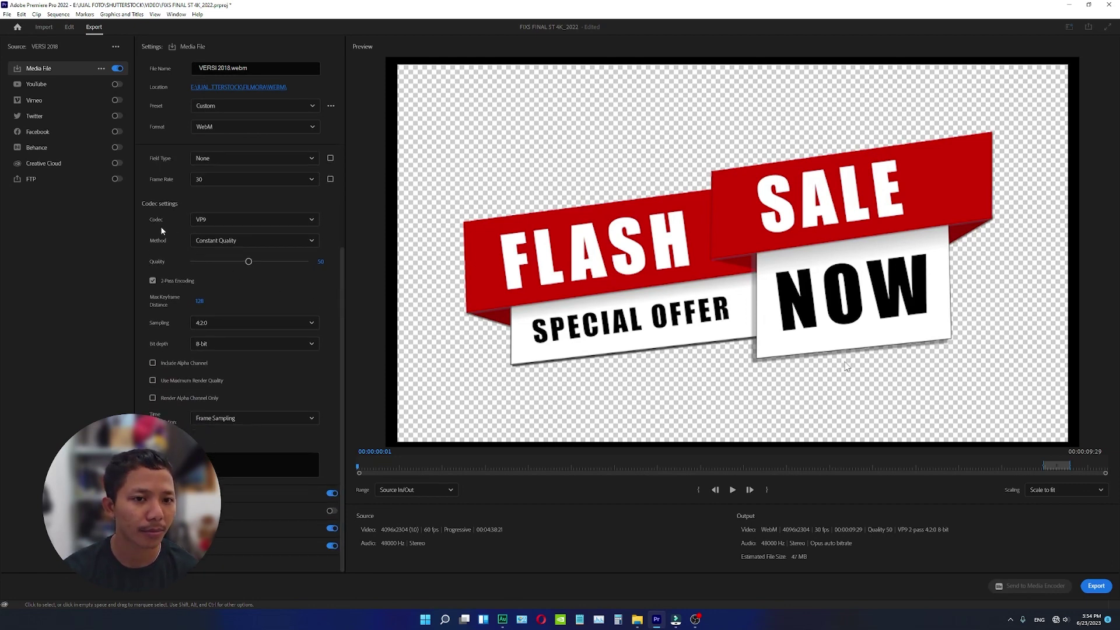
pyautogui.click(228, 224)
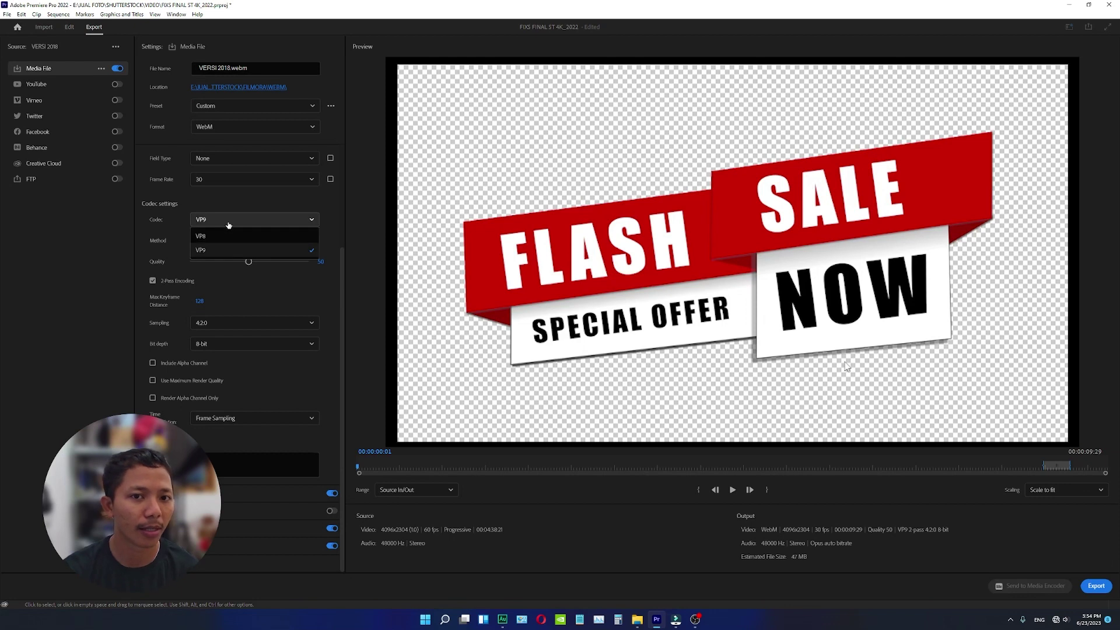
pyautogui.click(221, 237)
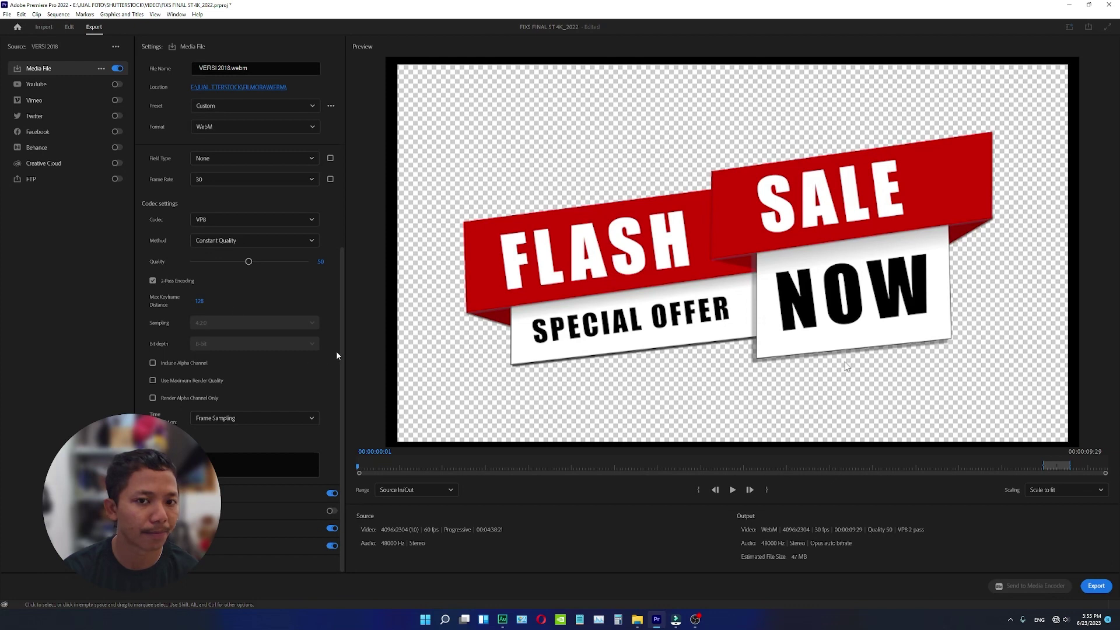
# Enable Include Alpha Channel and Use Maximum Render Quality for the WebM export.
pyautogui.click(158, 367)
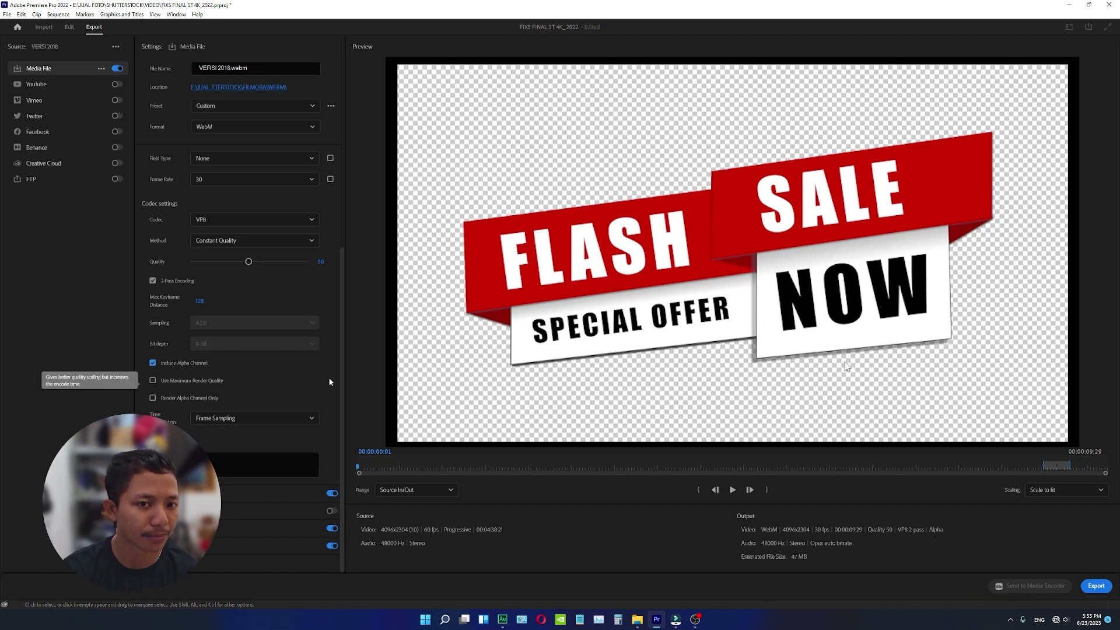
pyautogui.click(153, 380)
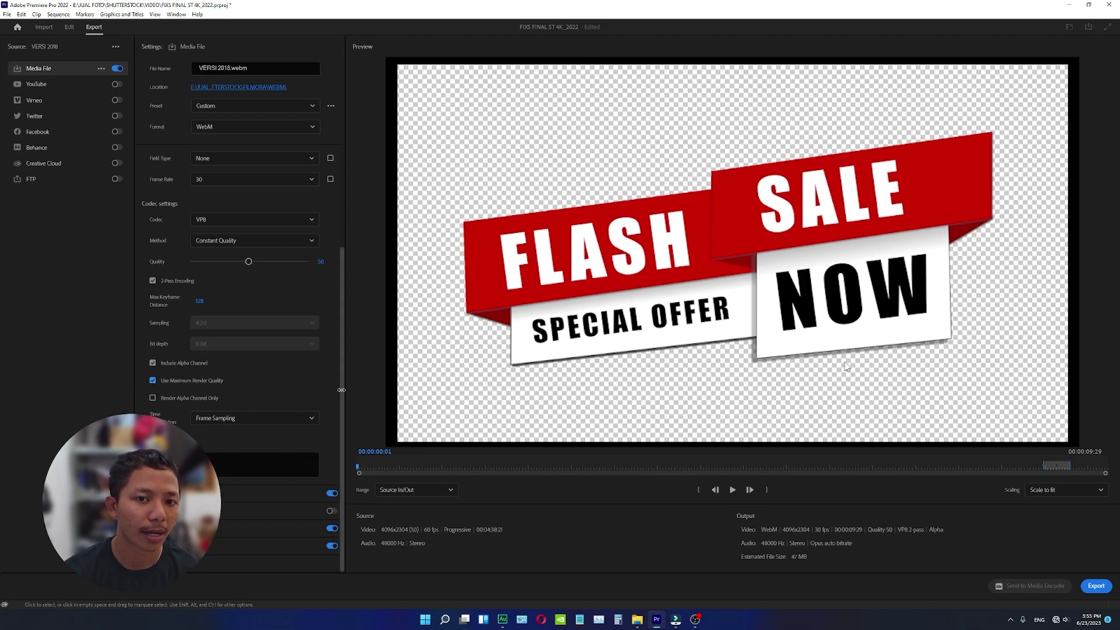
pyautogui.scroll(1, 341, 373)
pyautogui.scroll(-1, 349, 410)
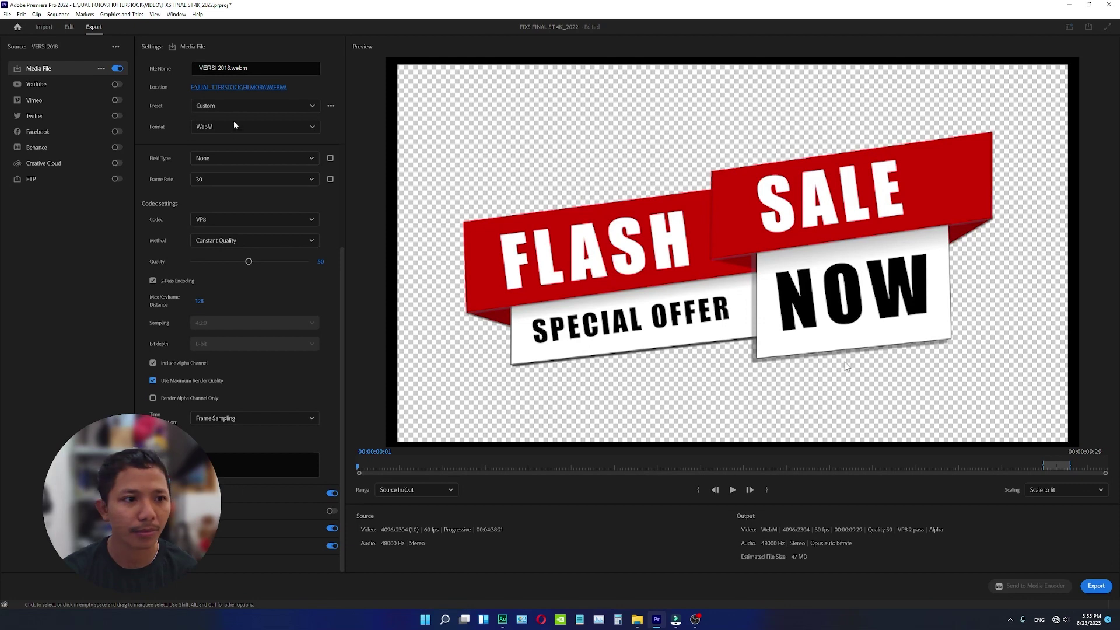
# Set the output to "flash sale 4k video with transparent background.webm" in WEBM\New folder and export the video.
pyautogui.click(260, 89)
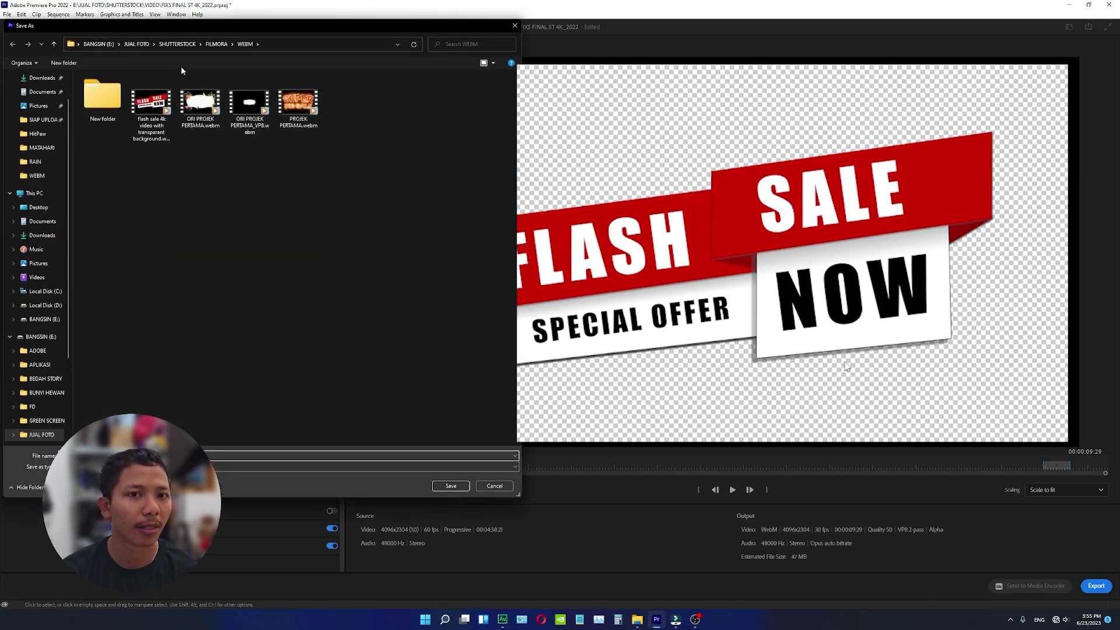
pyautogui.doubleClick(112, 93)
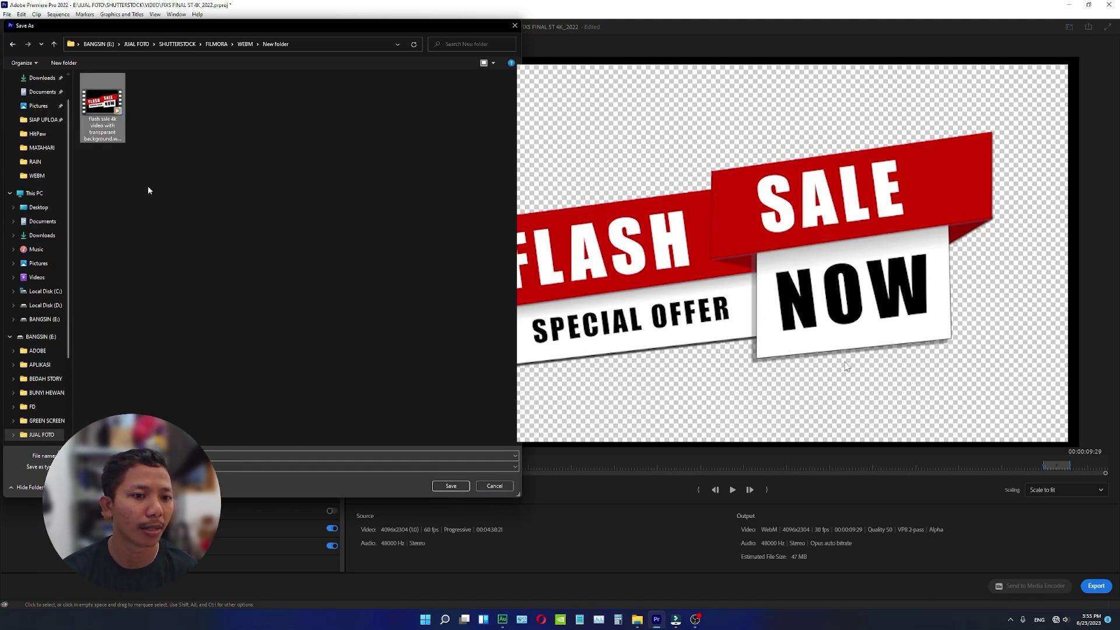
pyautogui.click(451, 486)
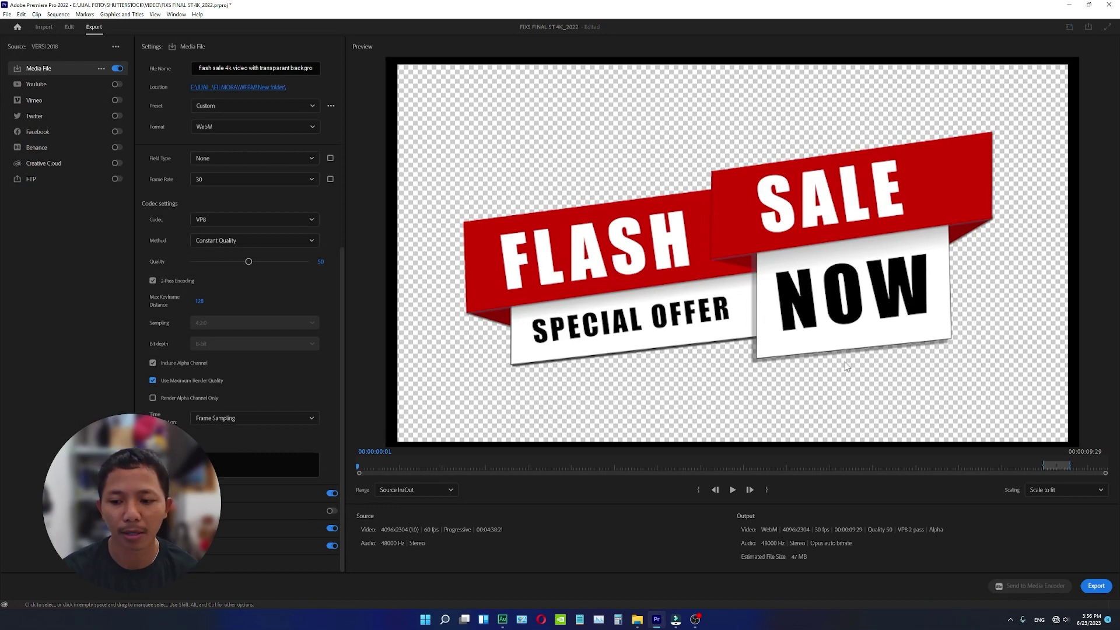
pyautogui.click(1096, 584)
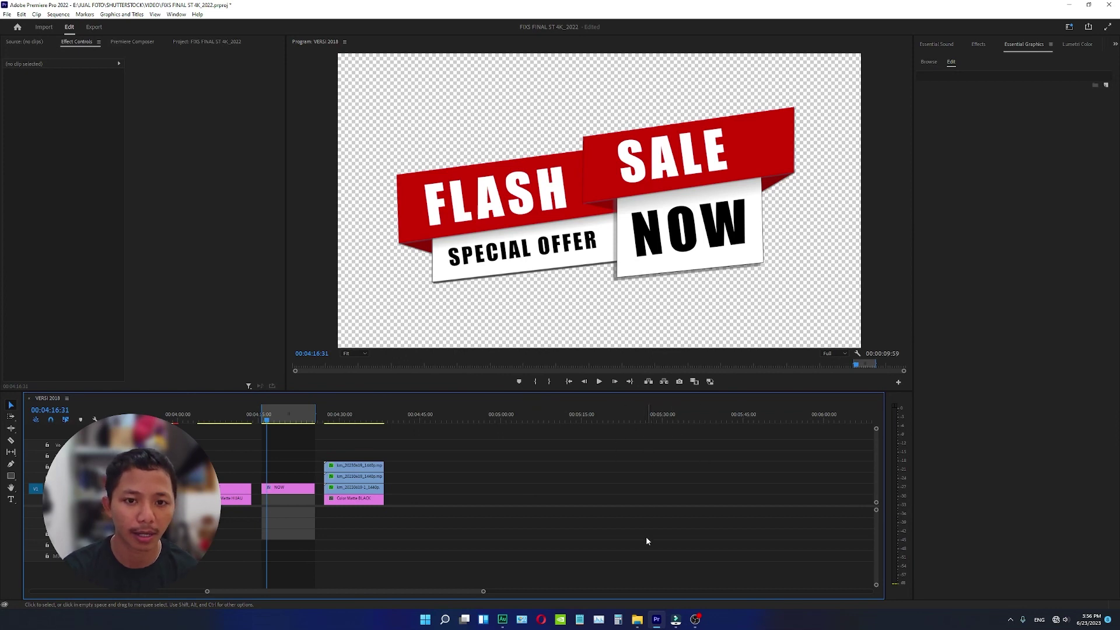
# Find the exported flash sale WebM file in File Explorer, play it in the media player, and close the player.
pyautogui.click(637, 620)
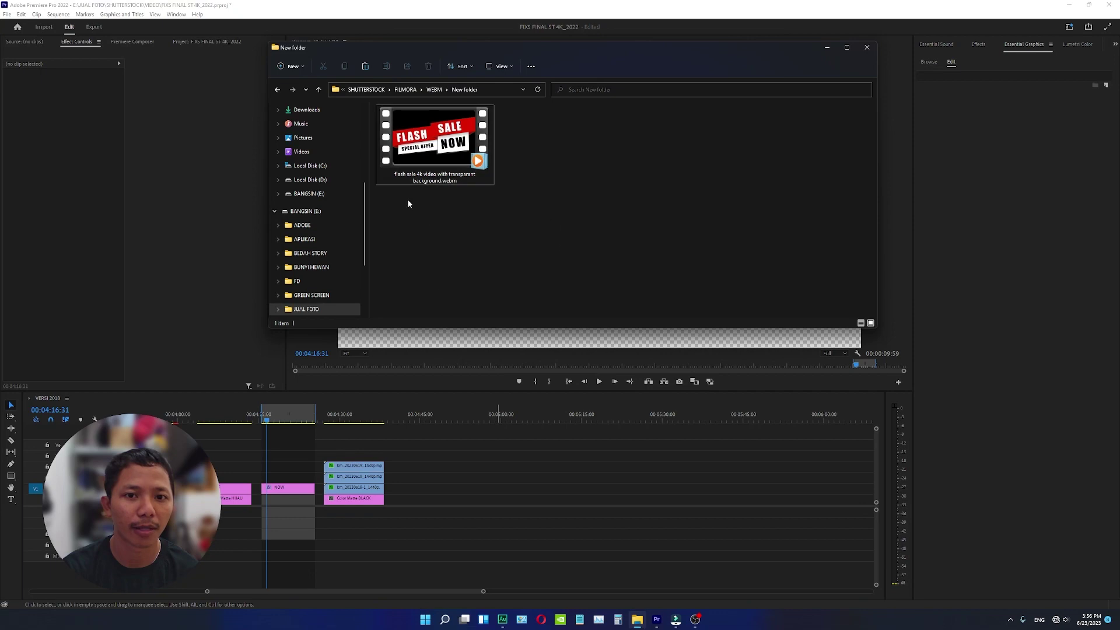
pyautogui.click(441, 141)
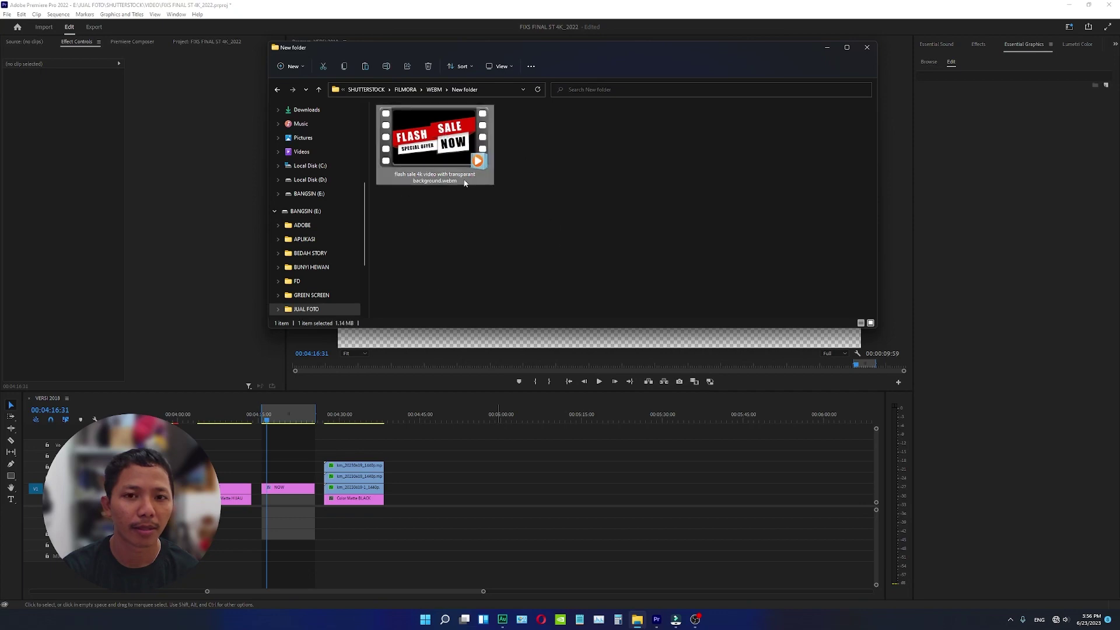
pyautogui.doubleClick(457, 148)
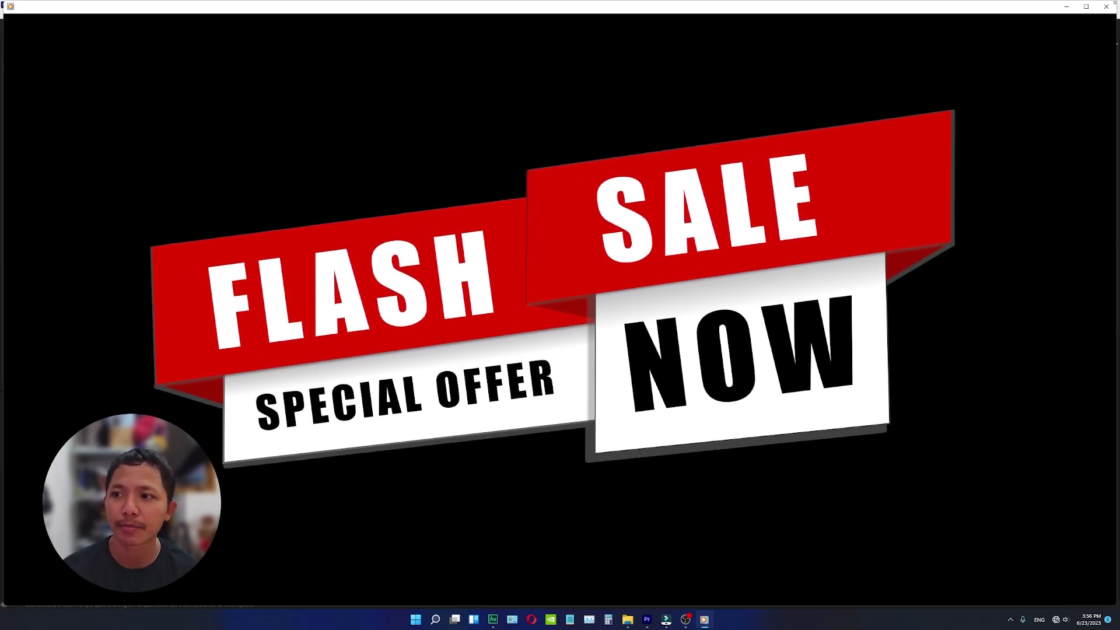
pyautogui.click(1106, 7)
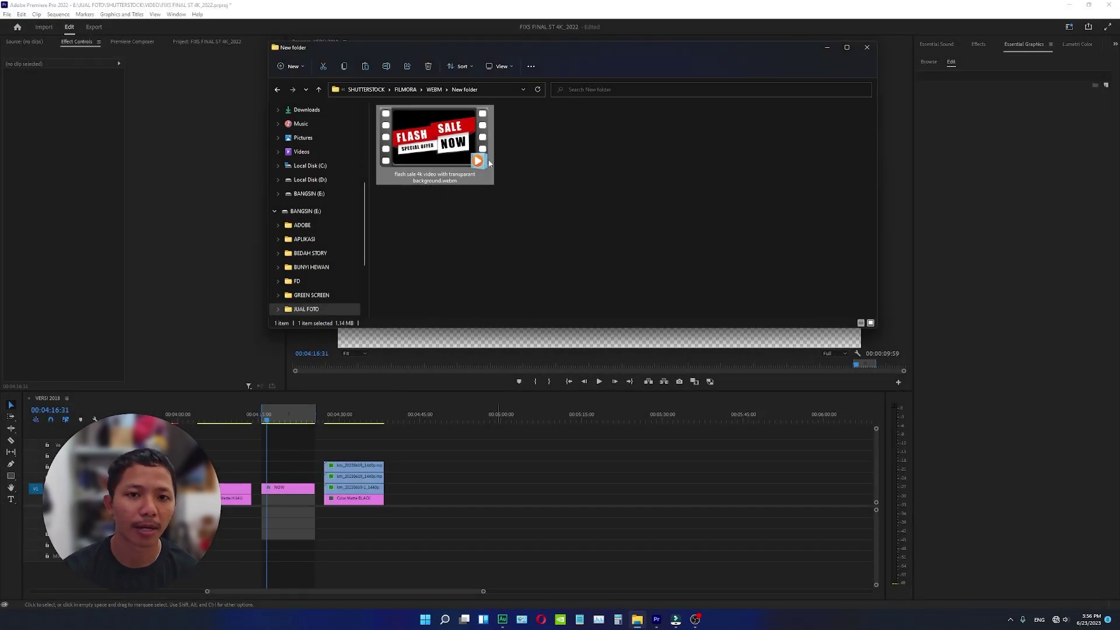
# Examine the WebM file's properties, checking its video and audio details and its general file information.
pyautogui.rightClick(434, 132)
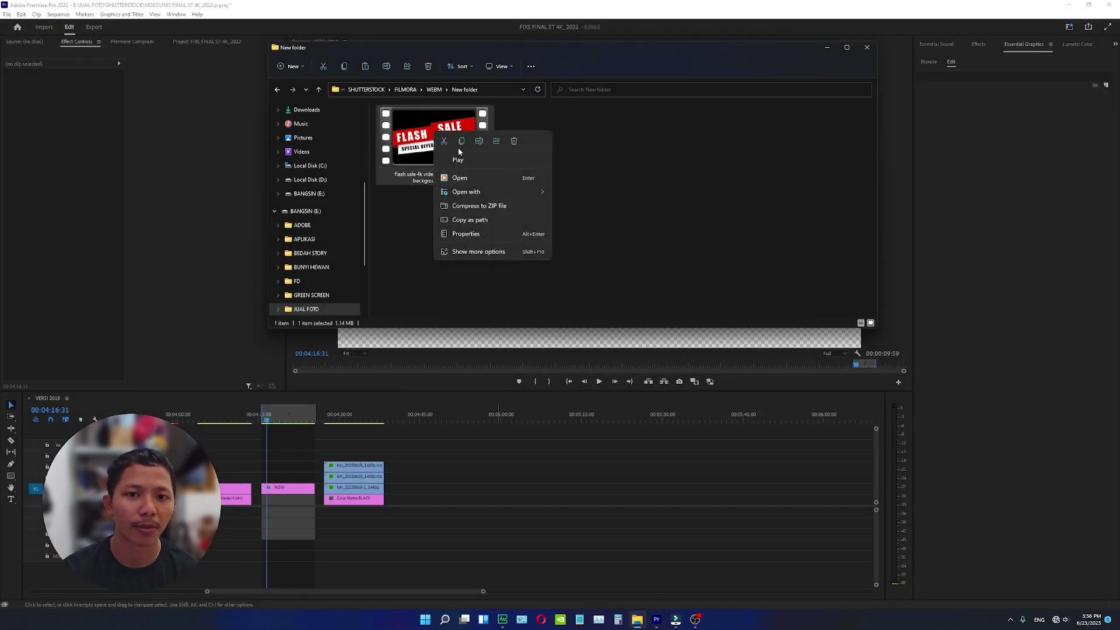
pyautogui.click(470, 237)
pyautogui.click(491, 152)
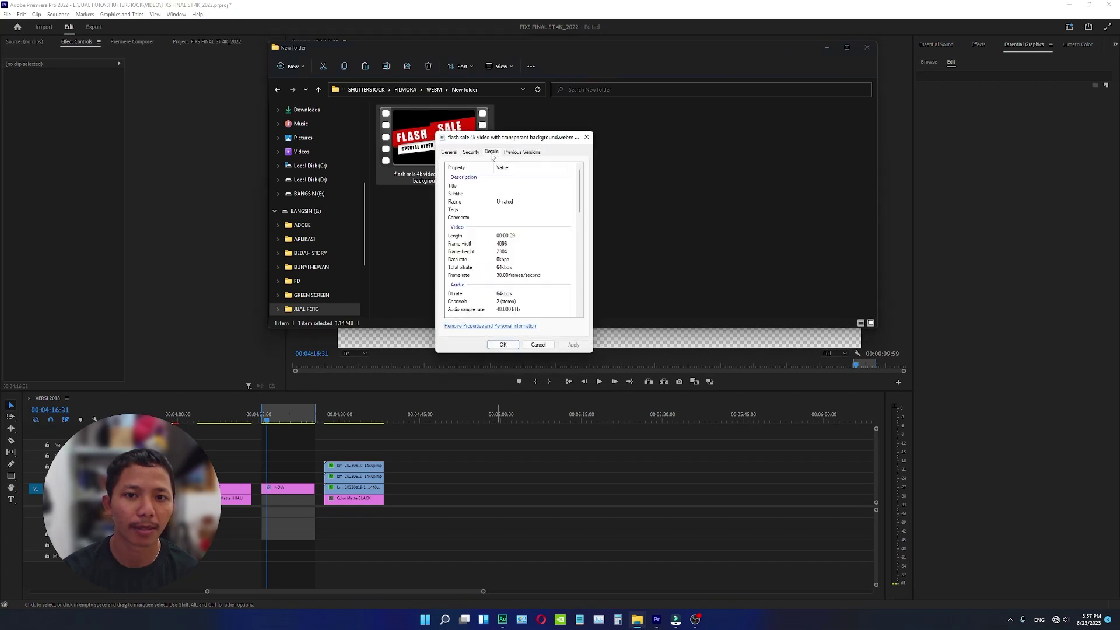
pyautogui.moveTo(530, 140); pyautogui.dragTo(636, 63)
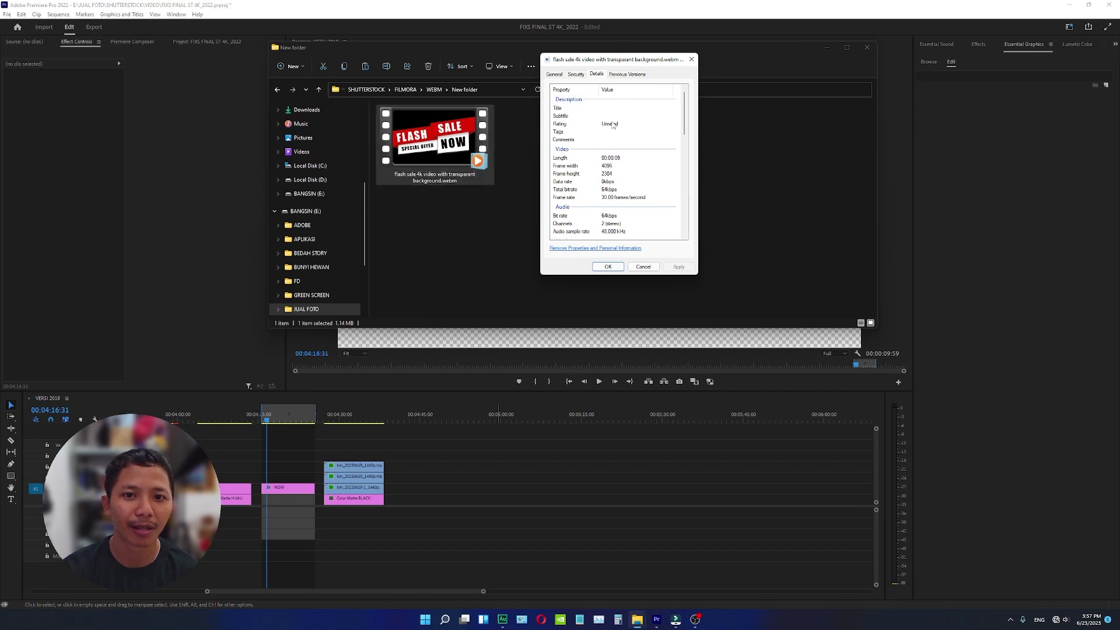
pyautogui.scroll(-1, 621, 163)
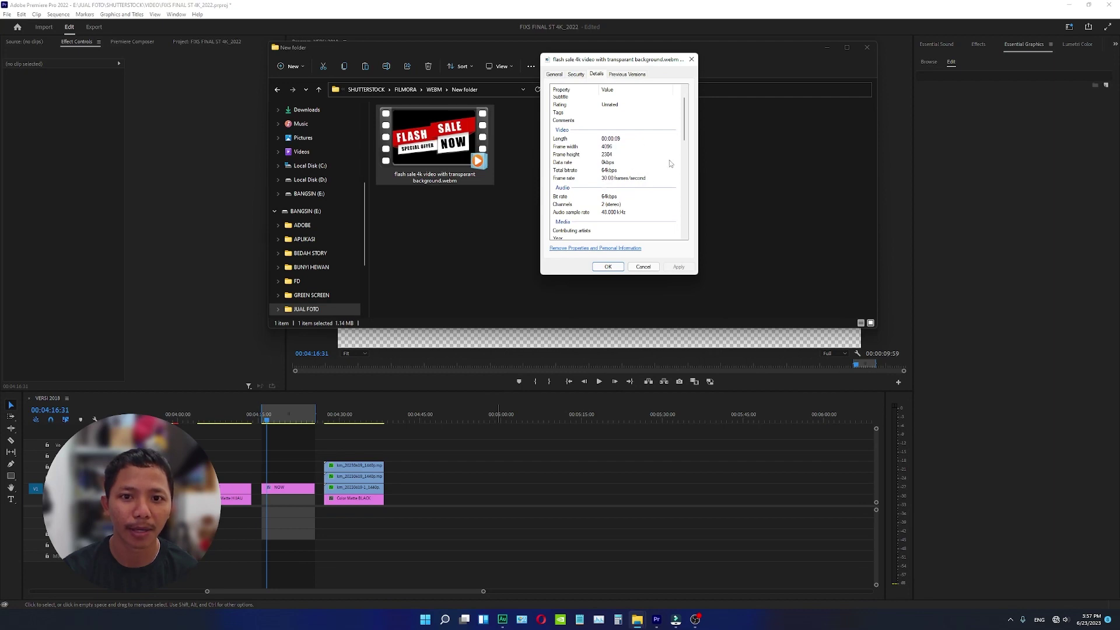
pyautogui.moveTo(687, 138); pyautogui.dragTo(700, 102)
pyautogui.click(554, 74)
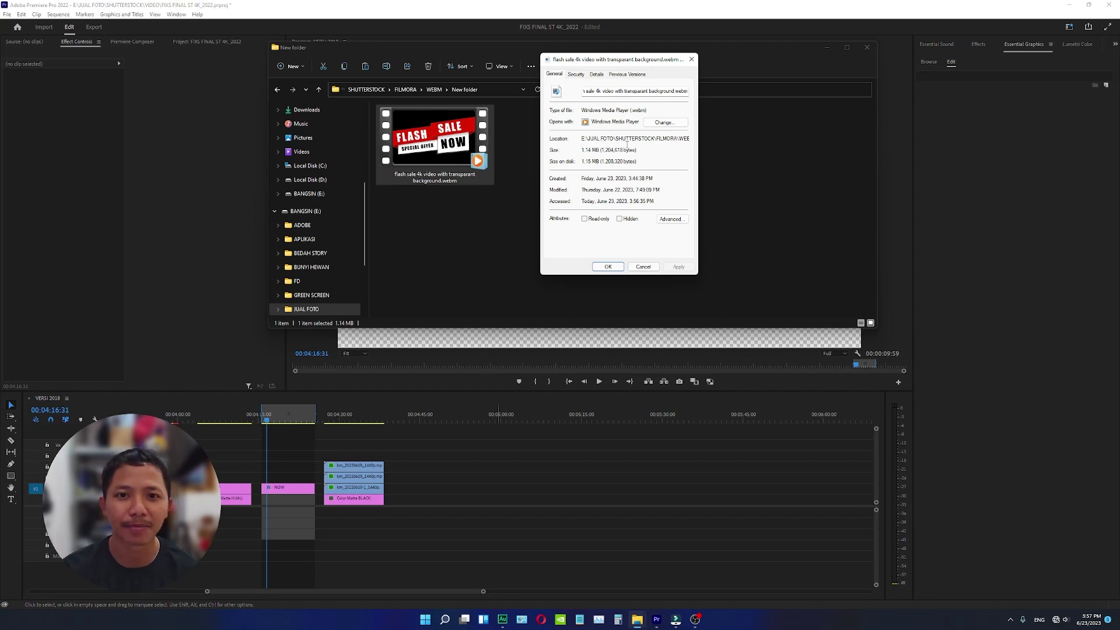
pyautogui.click(691, 59)
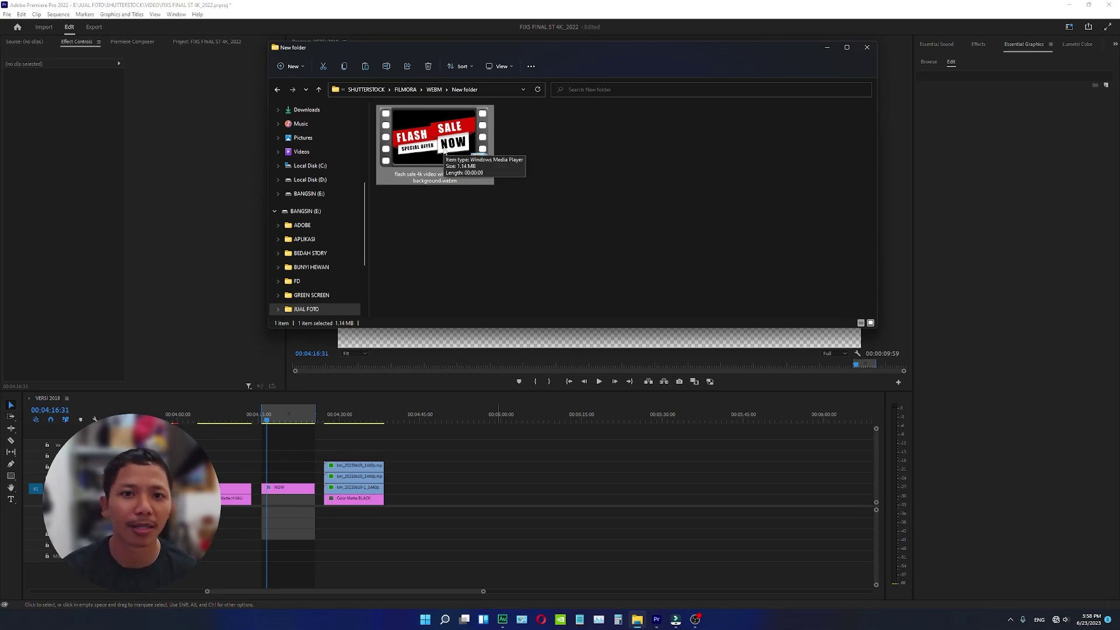
# Switch to Wondershare Filmora and import the flash sale WebM file into the project media without creating a proxy file.
pyautogui.click(1069, 5)
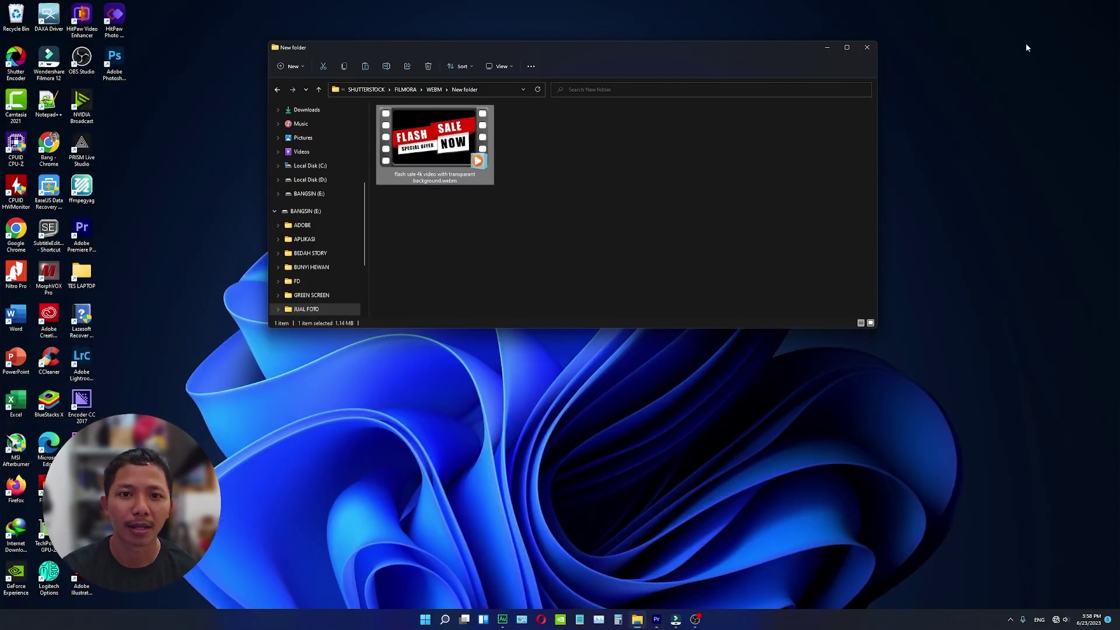
pyautogui.click(676, 620)
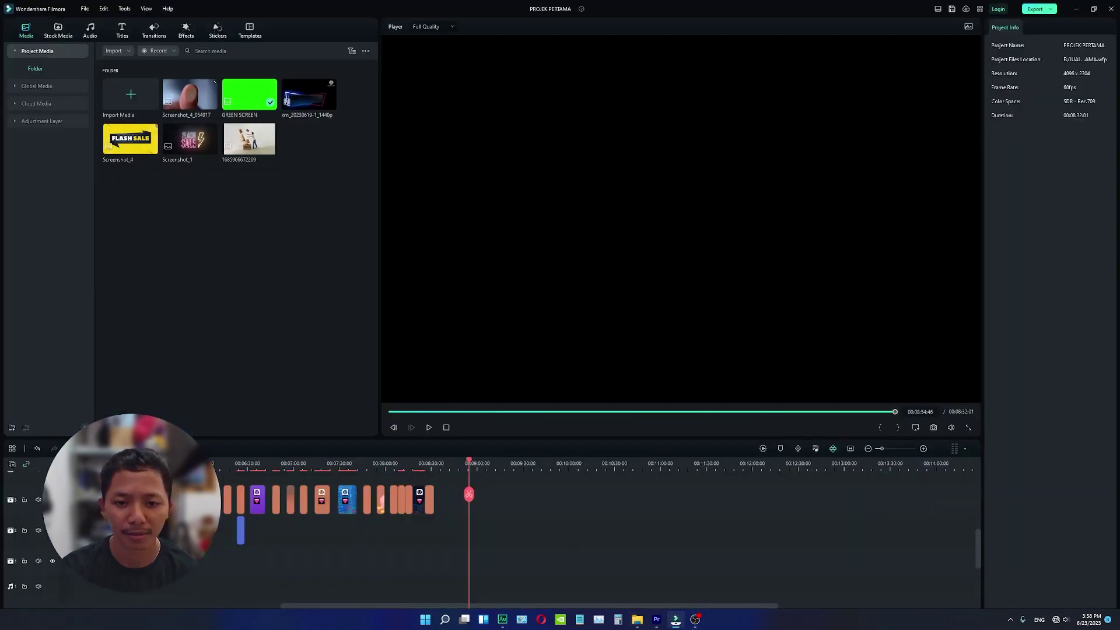
pyautogui.click(636, 620)
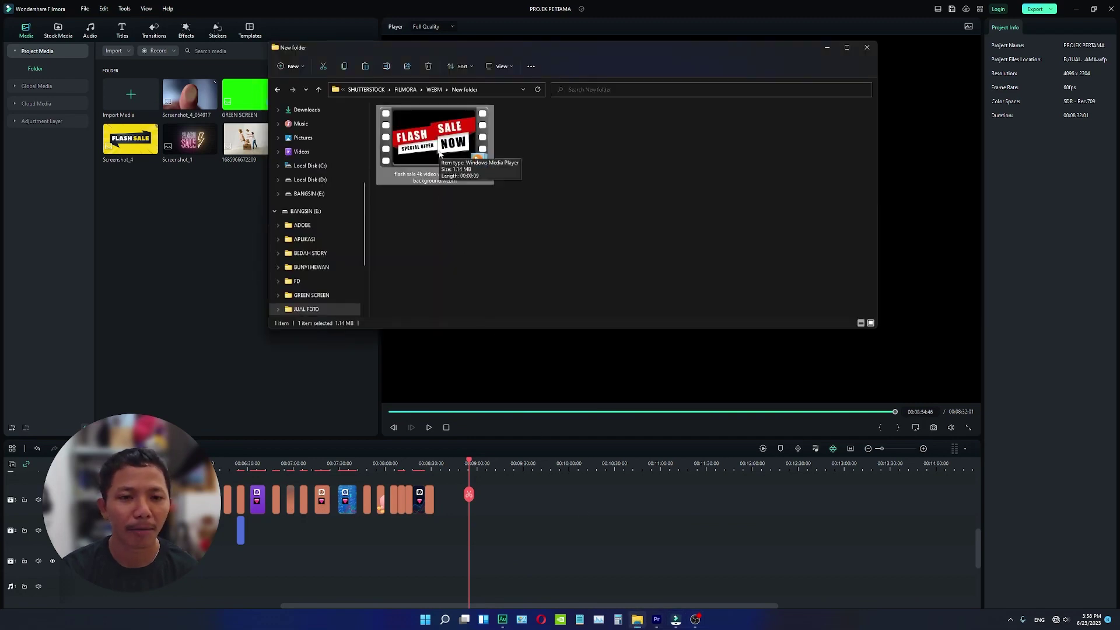
pyautogui.moveTo(439, 153); pyautogui.dragTo(165, 256)
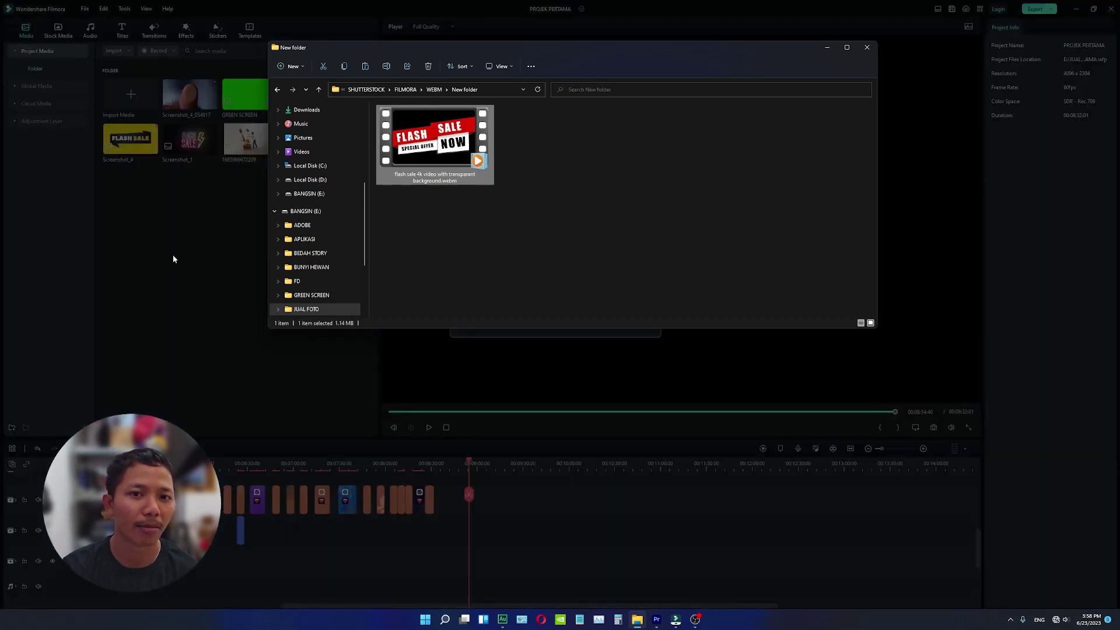
pyautogui.click(831, 50)
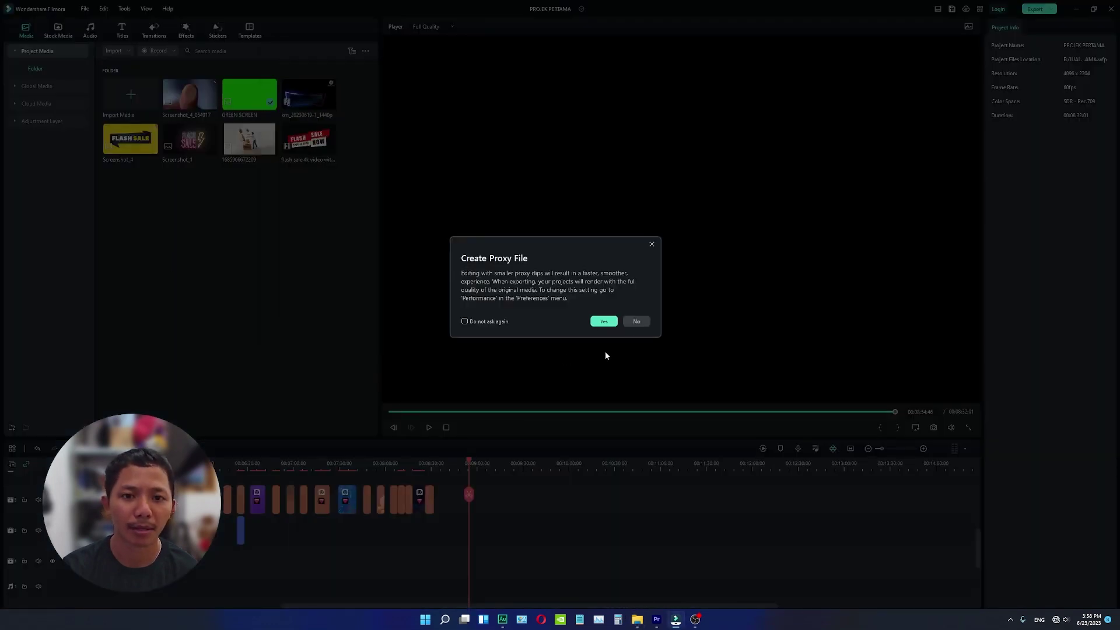
pyautogui.click(636, 321)
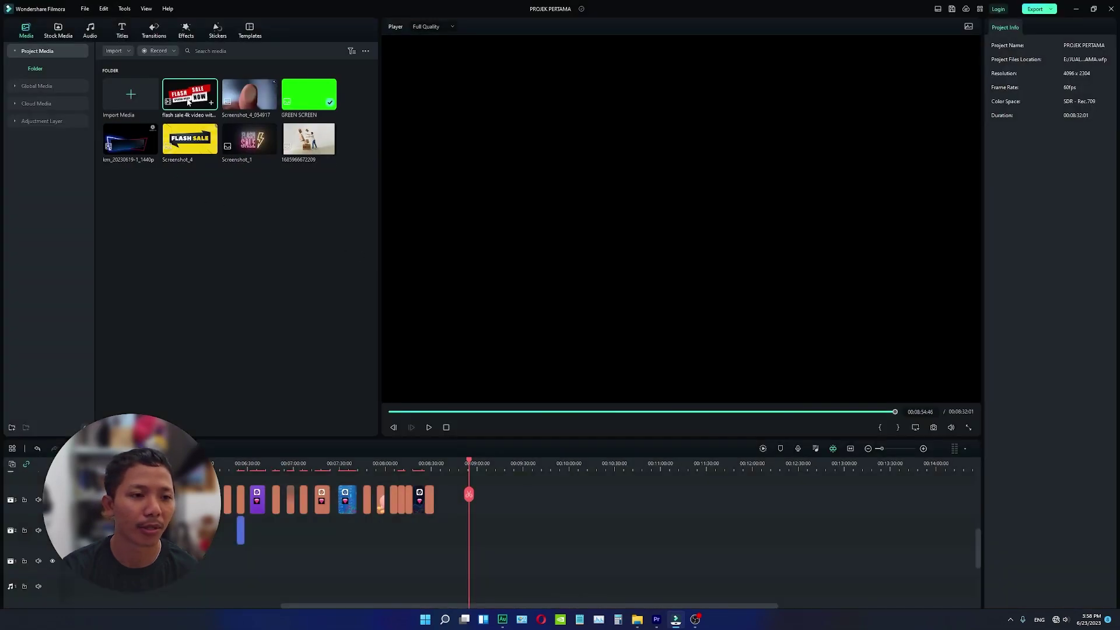
# Place the flash sale clip on the timeline at the playhead and add the Screenshot_4_054917 image on the track beneath it.
pyautogui.moveTo(187, 101); pyautogui.dragTo(473, 497)
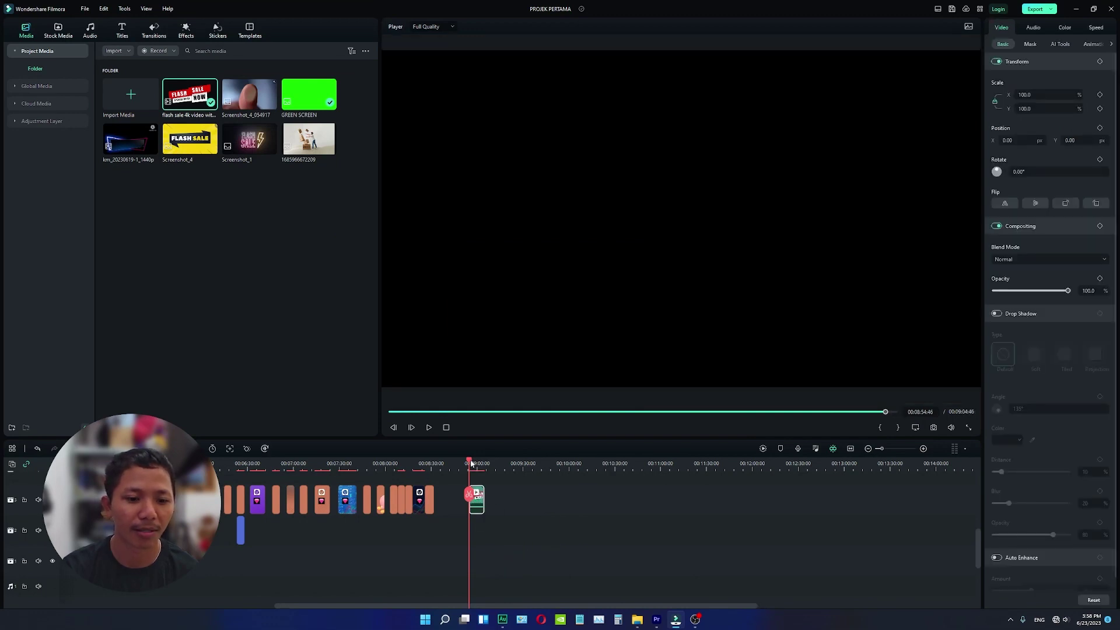
pyautogui.moveTo(471, 464); pyautogui.dragTo(477, 469)
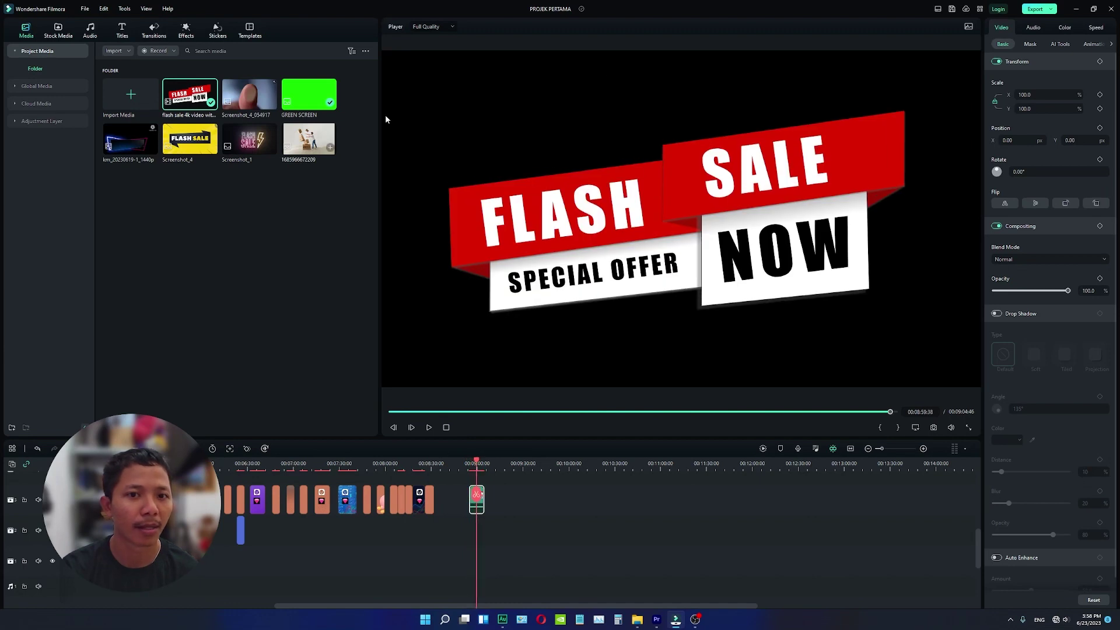
pyautogui.doubleClick(249, 103)
pyautogui.moveTo(249, 103); pyautogui.dragTo(474, 532)
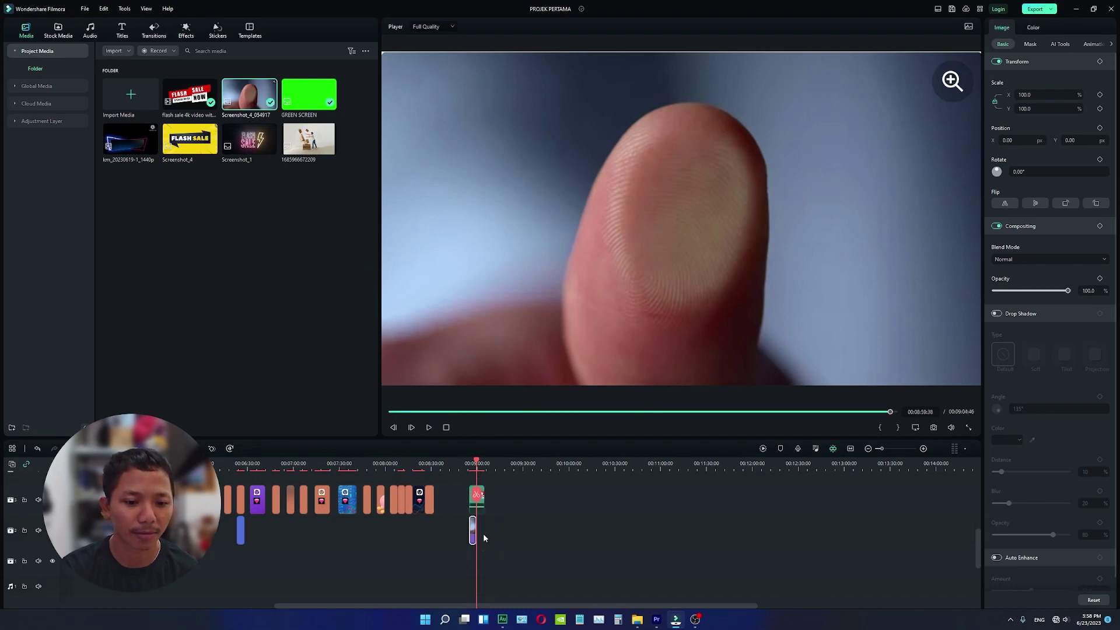
# Extend the Screenshot_4_054917 image clip to match the length of the flash sale clip above it.
pyautogui.click(478, 529)
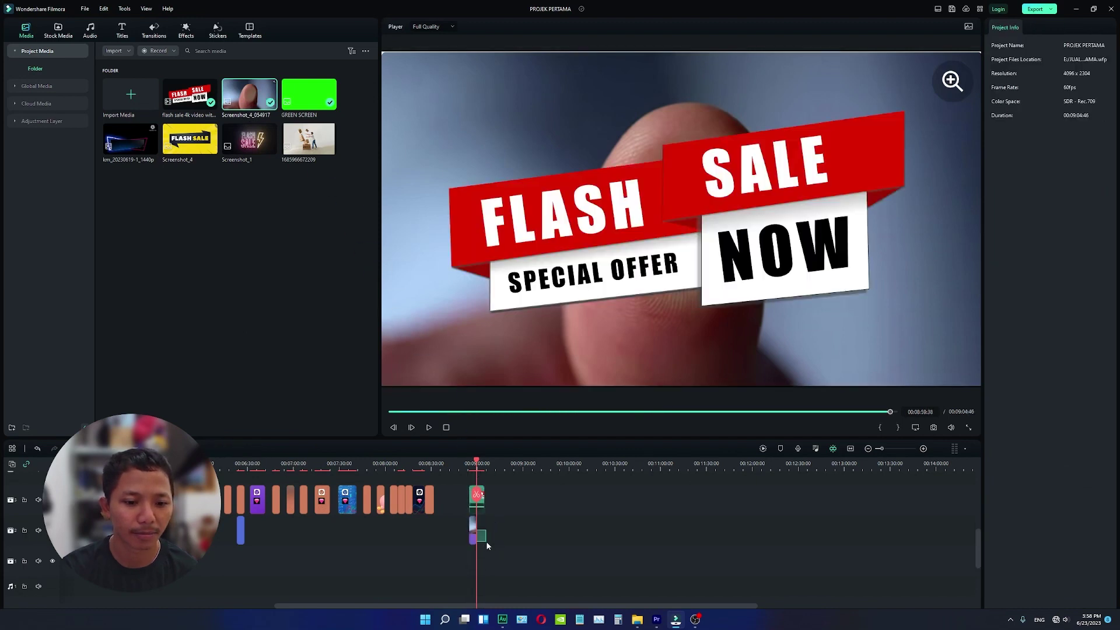
pyautogui.click(474, 530)
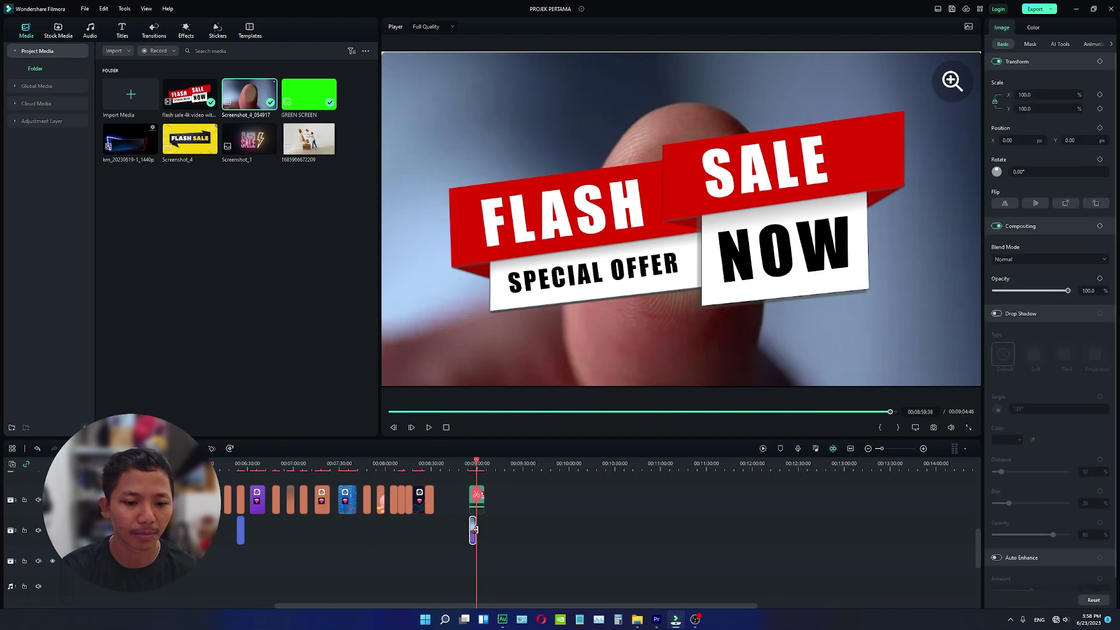
pyautogui.moveTo(475, 531); pyautogui.dragTo(484, 536)
pyautogui.click(540, 495)
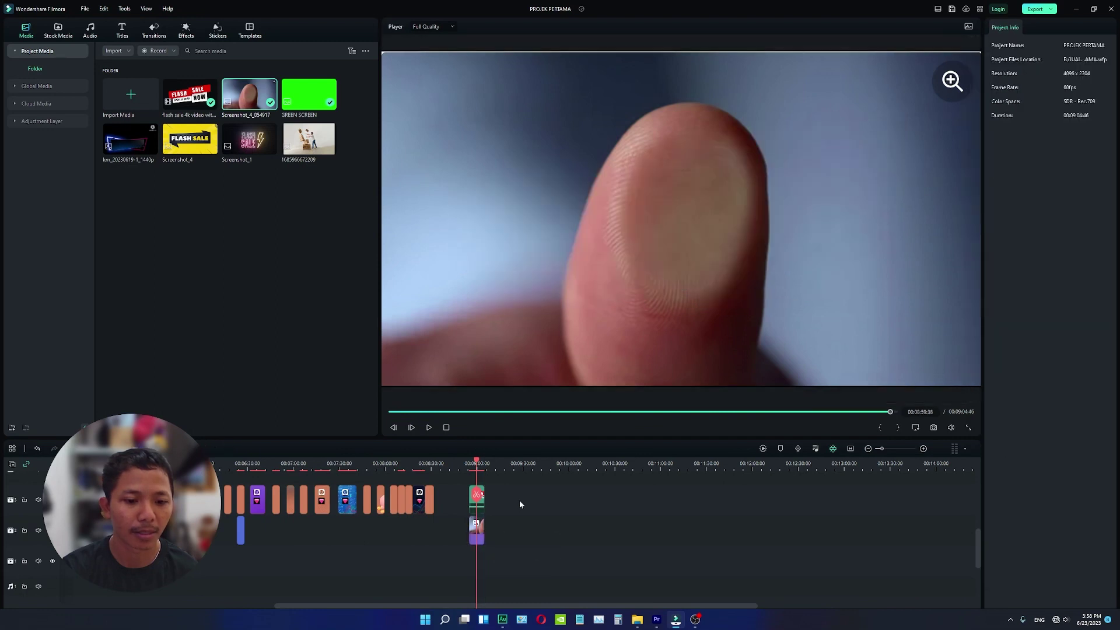
# Mark the flash sale clip's range on the timeline and play it back to check its transparency over the image.
pyautogui.click(468, 461)
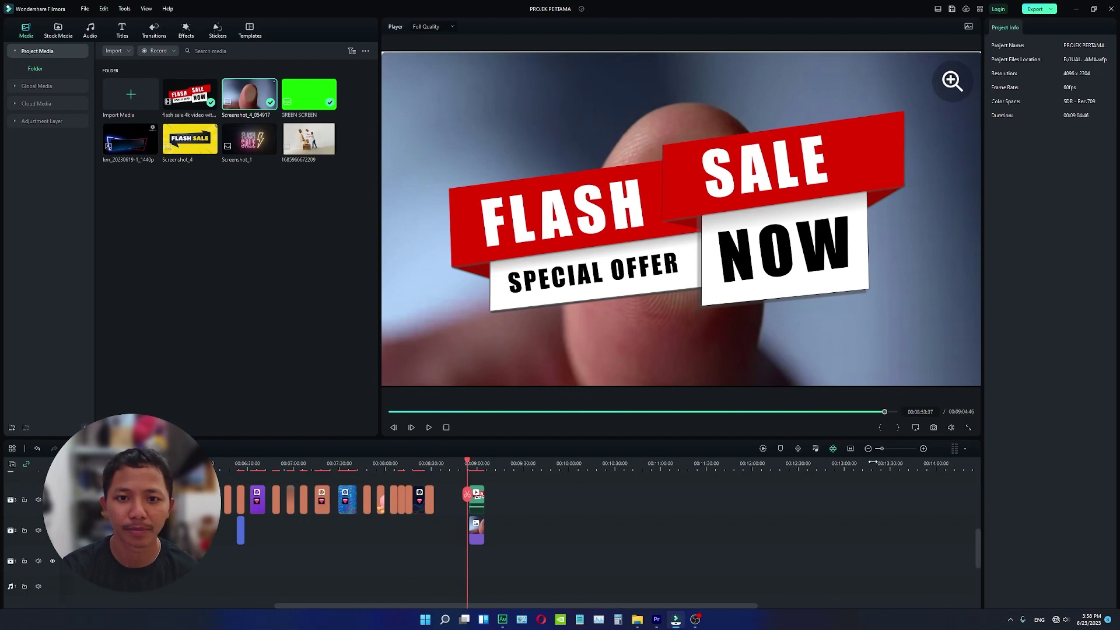
pyautogui.click(429, 427)
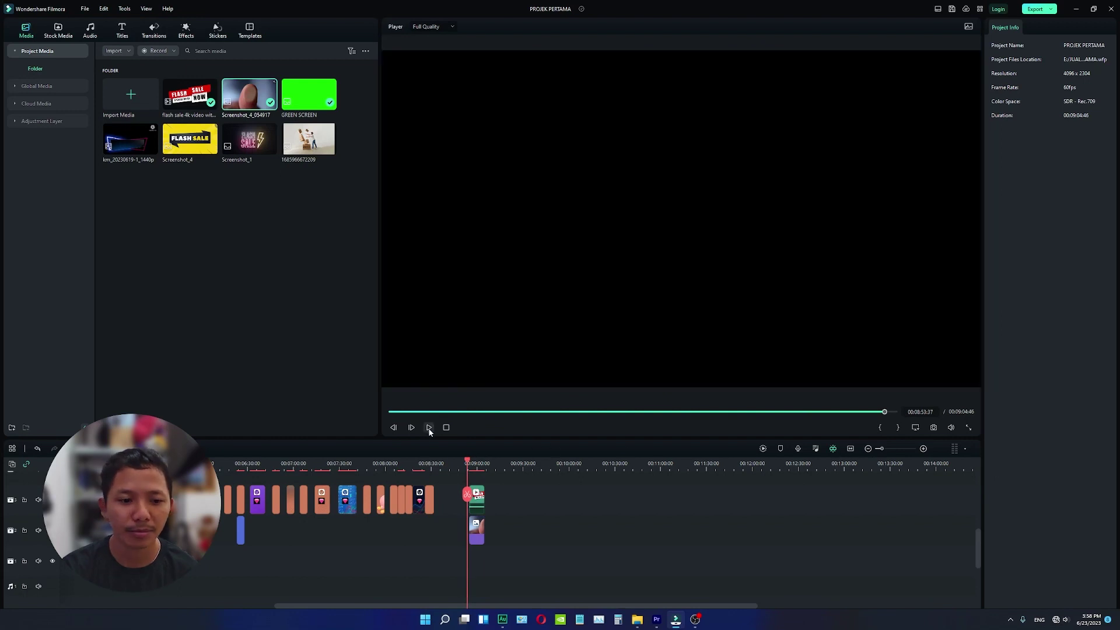
pyautogui.click(475, 498)
pyautogui.rightClick(476, 498)
pyautogui.click(517, 137)
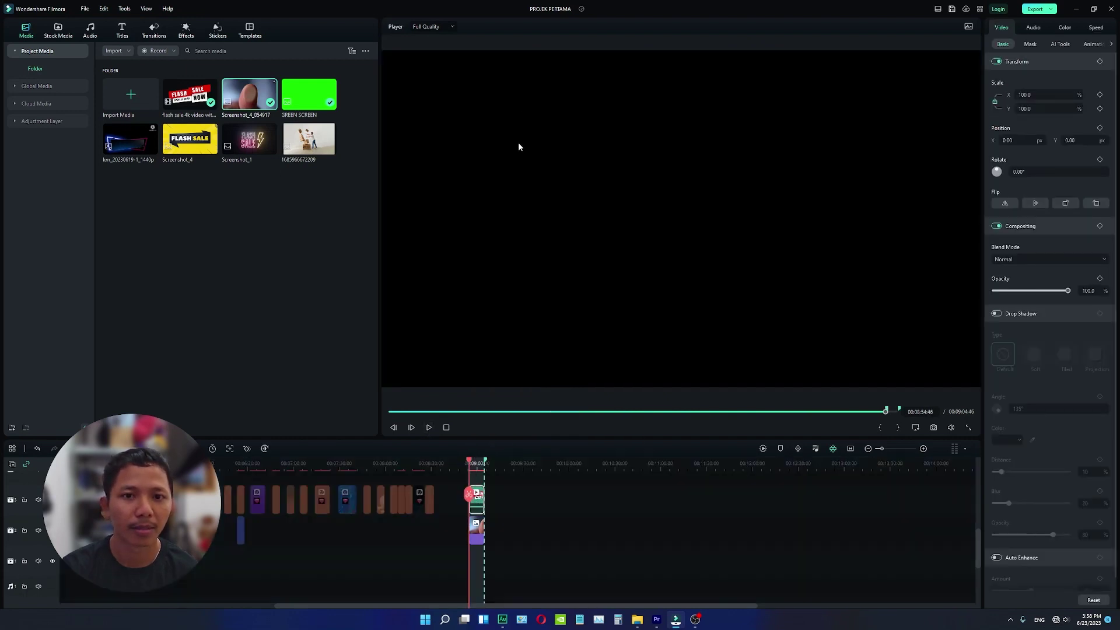
pyautogui.press('space')
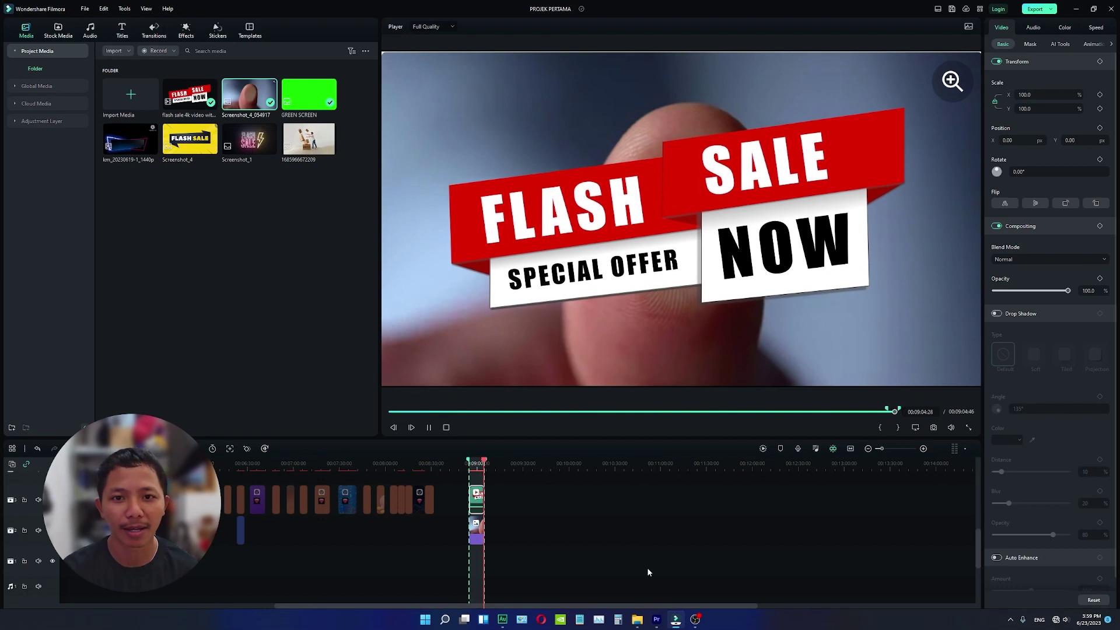
pyautogui.press('space')
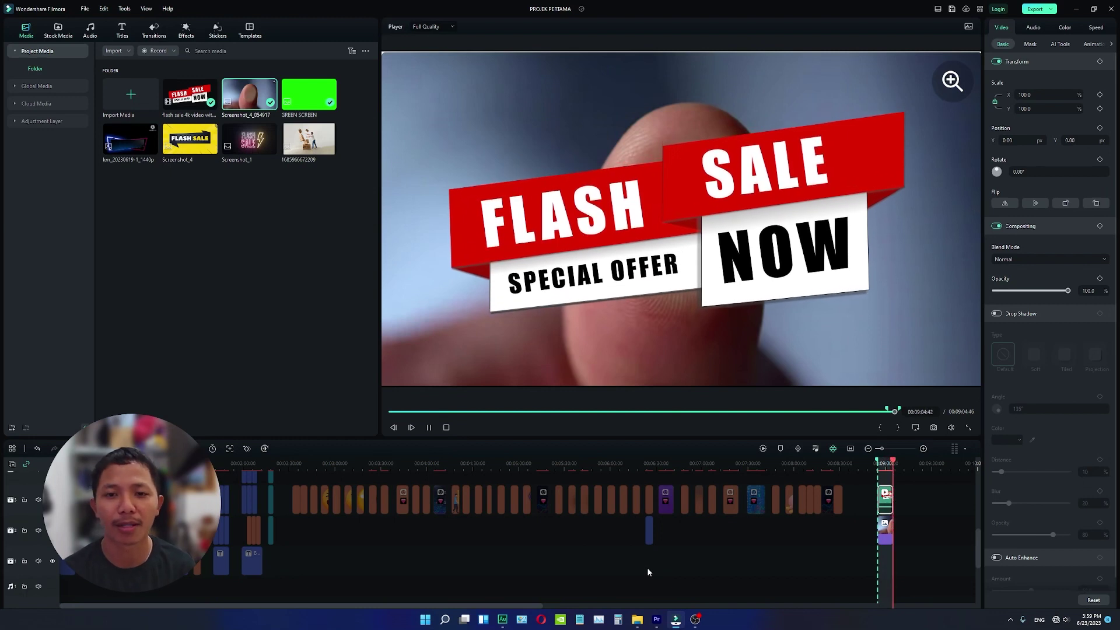
pyautogui.press('space')
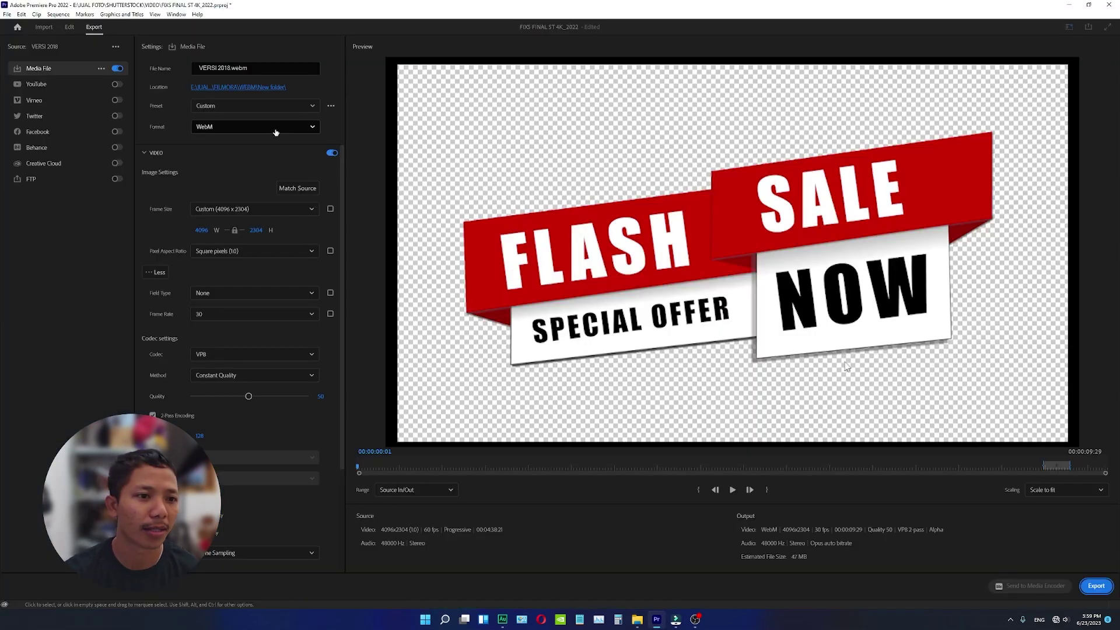
# Select WebM as the export format again and review its place in the list of formats.
pyautogui.click(276, 130)
pyautogui.scroll(-1, 238, 234)
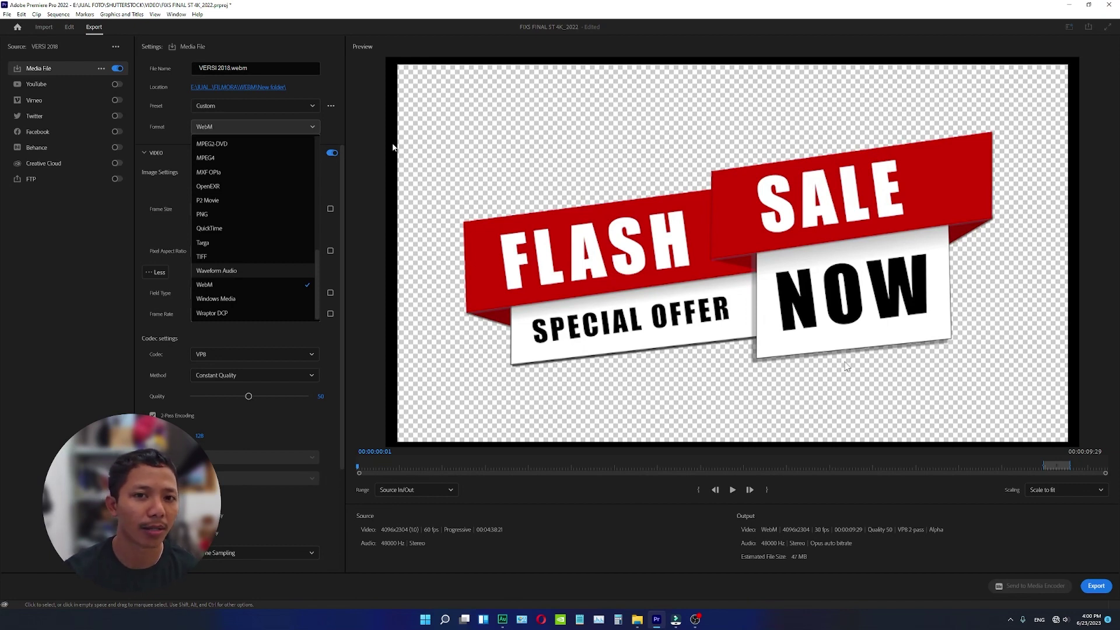
pyautogui.click(228, 289)
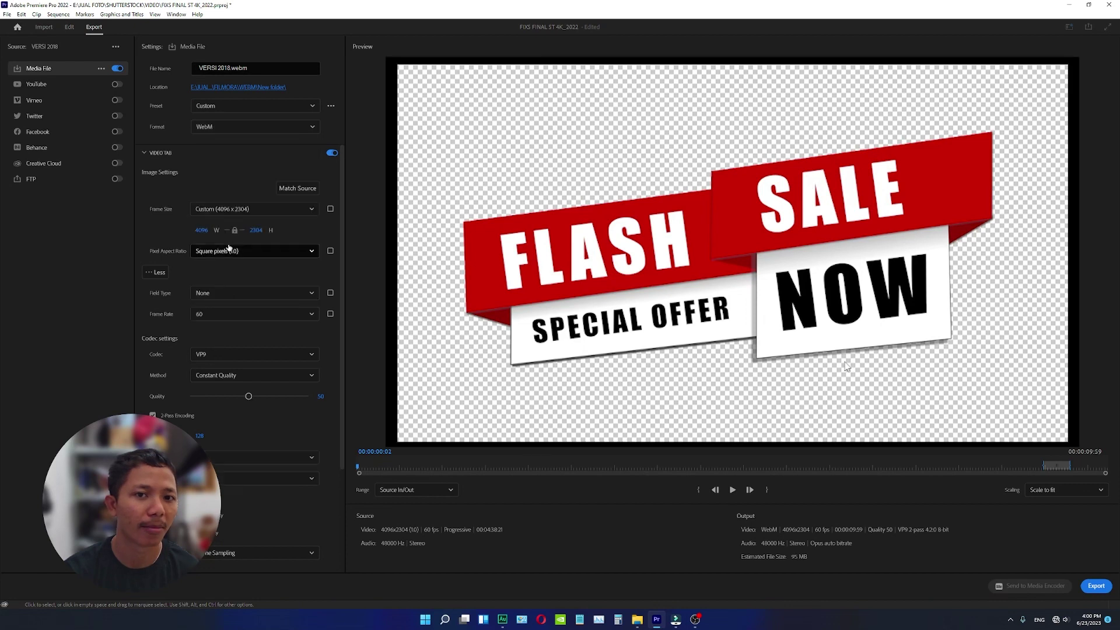
pyautogui.click(242, 133)
pyautogui.scroll(-1, 225, 284)
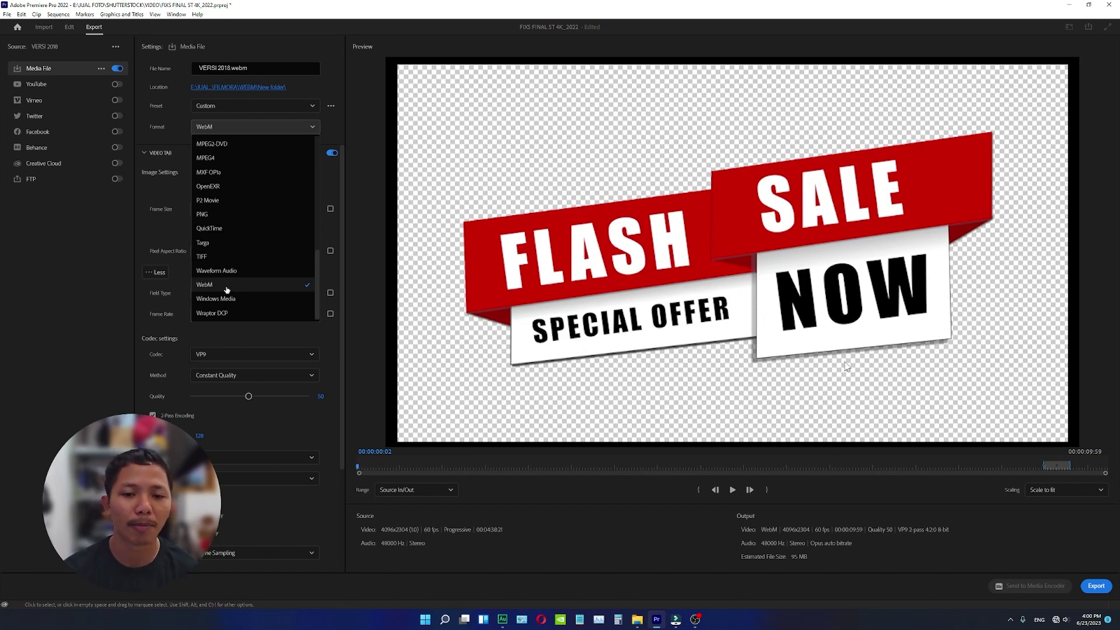
pyautogui.click(68, 29)
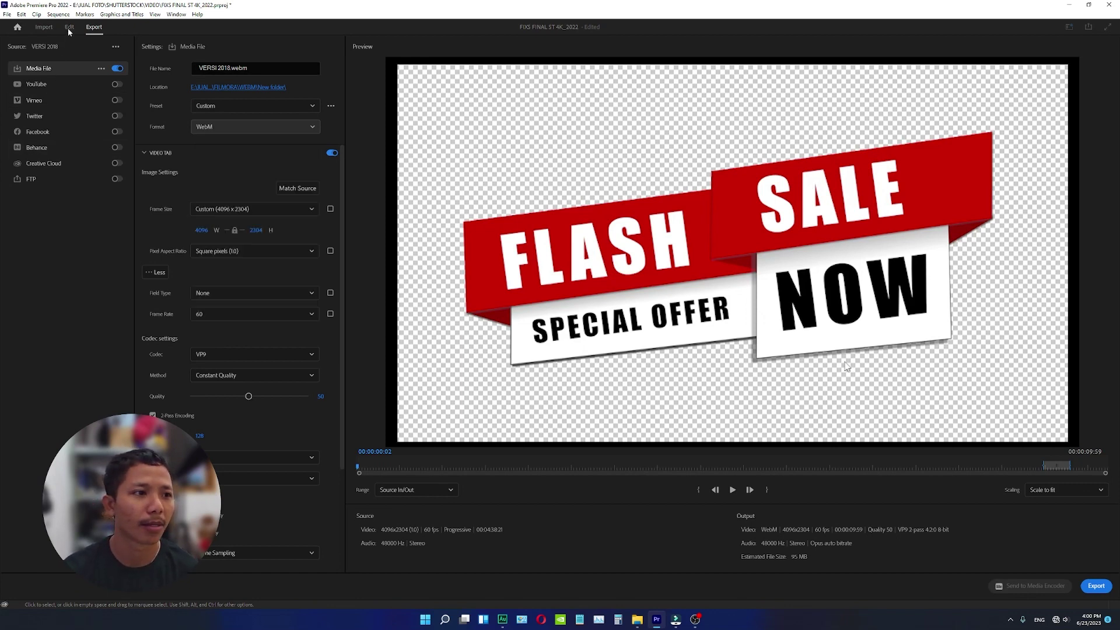
# Return to the editing timeline and place the exported flash sale WebM file from New folder in the empty area at 00:04:45:12.
pyautogui.click(69, 28)
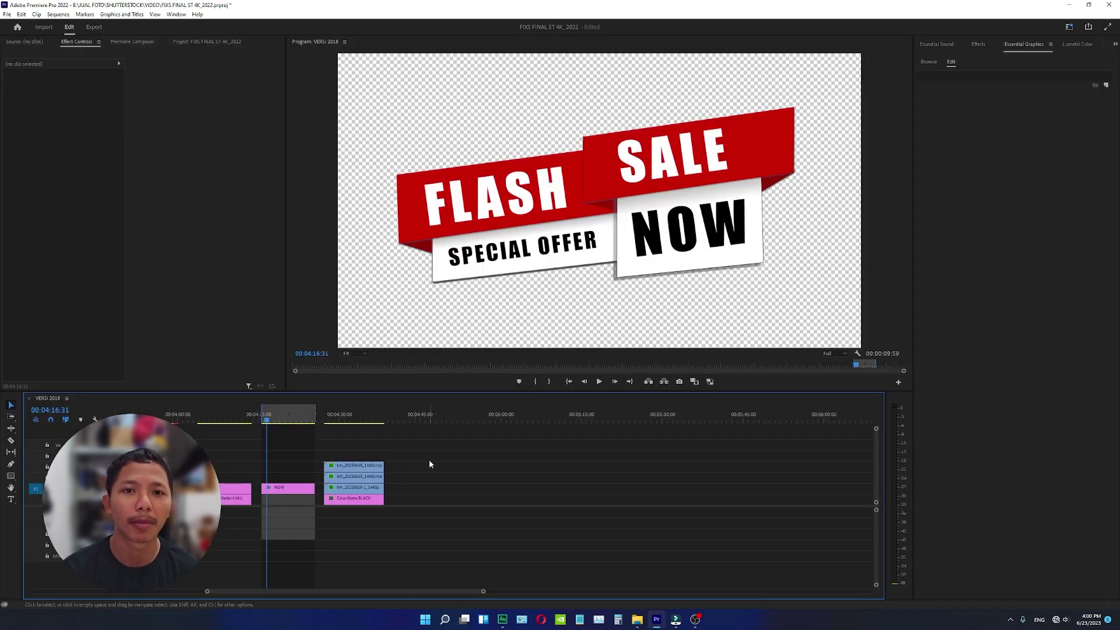
pyautogui.click(414, 421)
pyautogui.moveTo(414, 421); pyautogui.dragTo(423, 429)
pyautogui.click(636, 619)
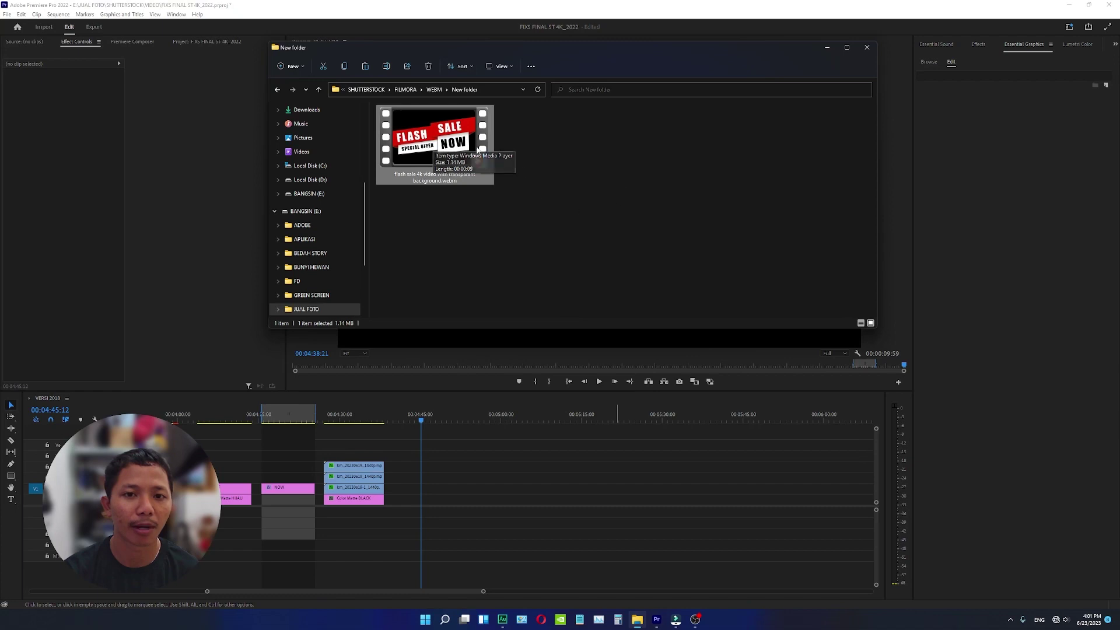
pyautogui.moveTo(439, 150); pyautogui.dragTo(425, 478)
pyautogui.click(440, 420)
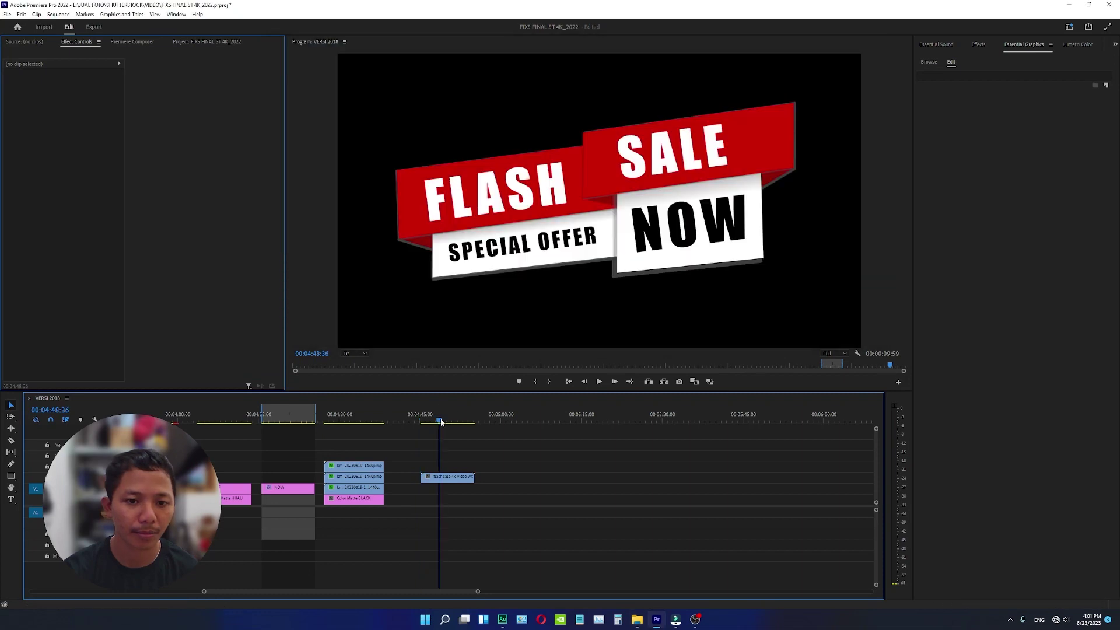
# Add the Screenshot_1.jpg image on the track beneath the flash sale clip and check the composite at 00:04:50:53.
pyautogui.click(200, 43)
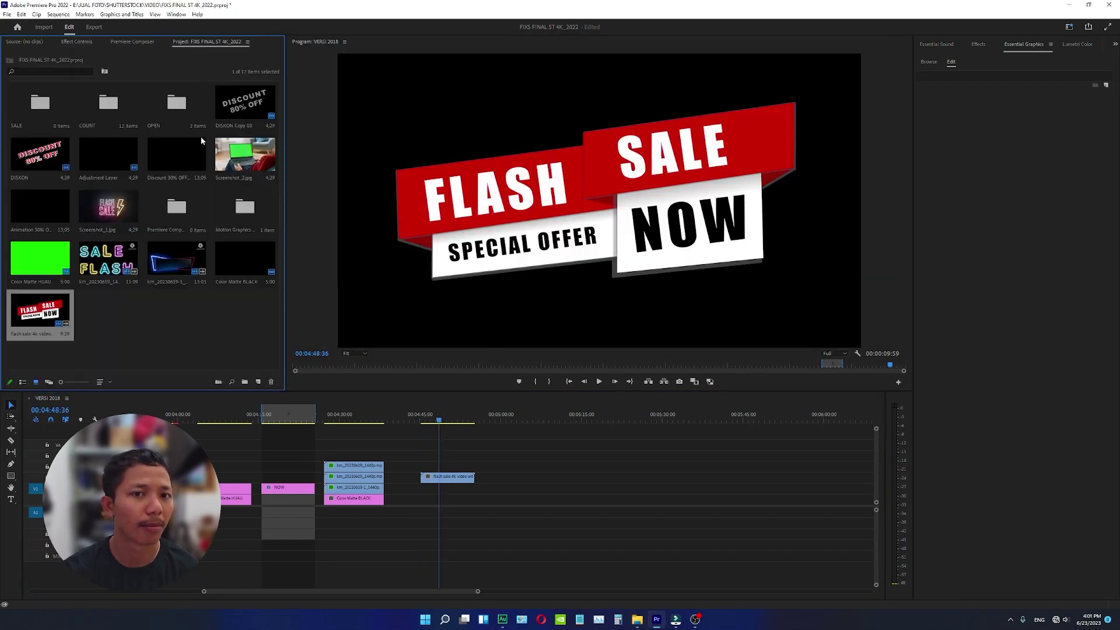
pyautogui.moveTo(109, 207); pyautogui.dragTo(474, 504)
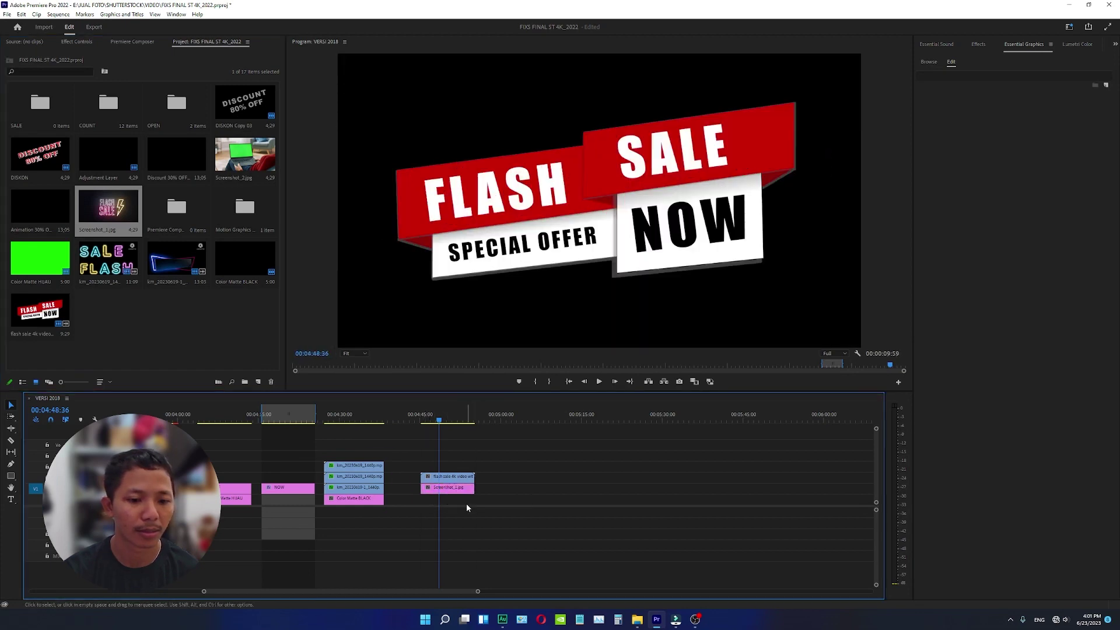
pyautogui.click(460, 490)
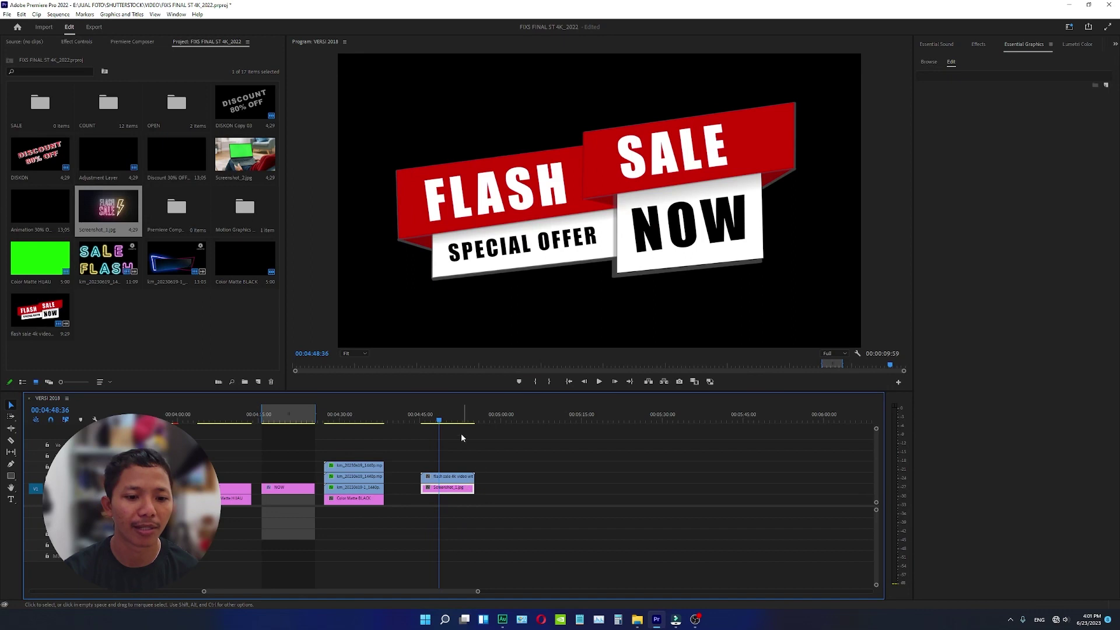
pyautogui.moveTo(453, 421); pyautogui.dragTo(453, 422)
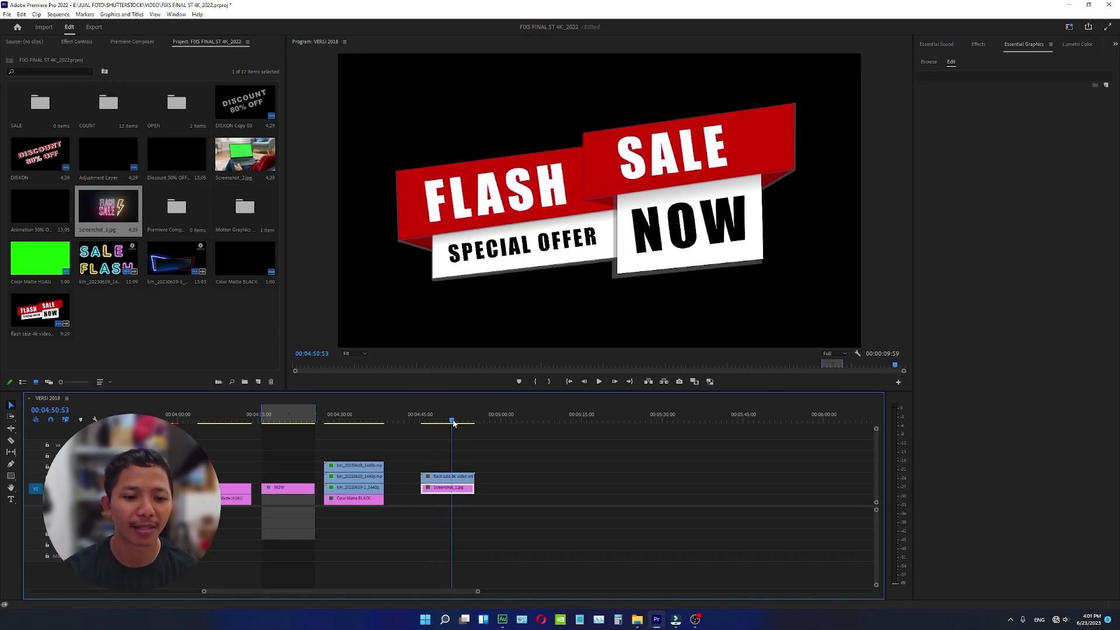
# Scale the Screenshot_1.jpg clip up to about 190% and deselect it.
pyautogui.click(65, 42)
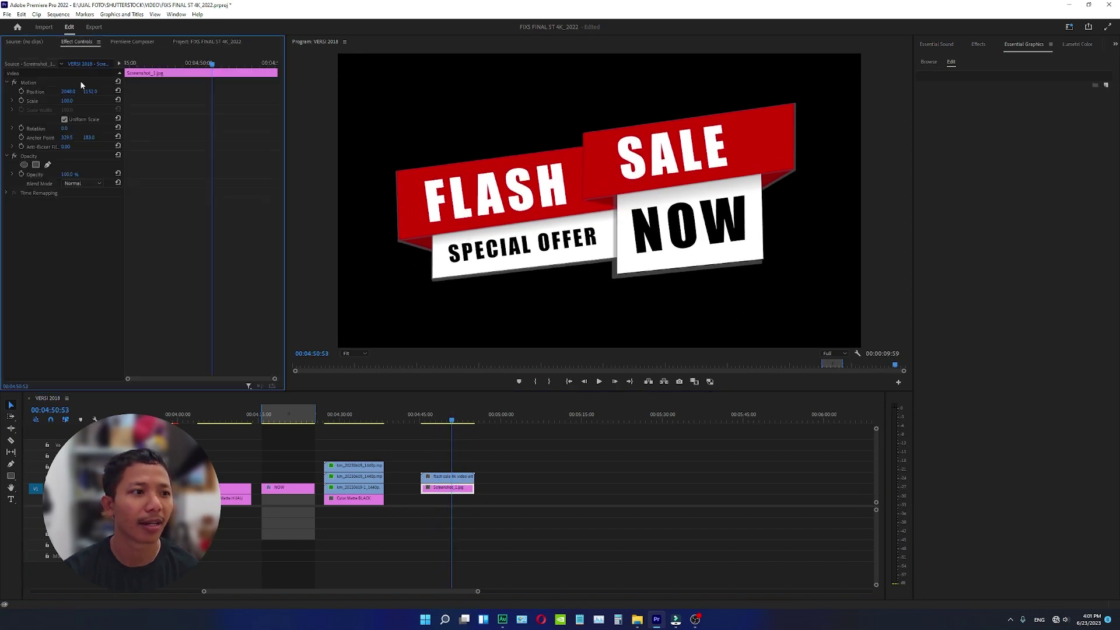
pyautogui.moveTo(67, 100); pyautogui.dragTo(107, 100)
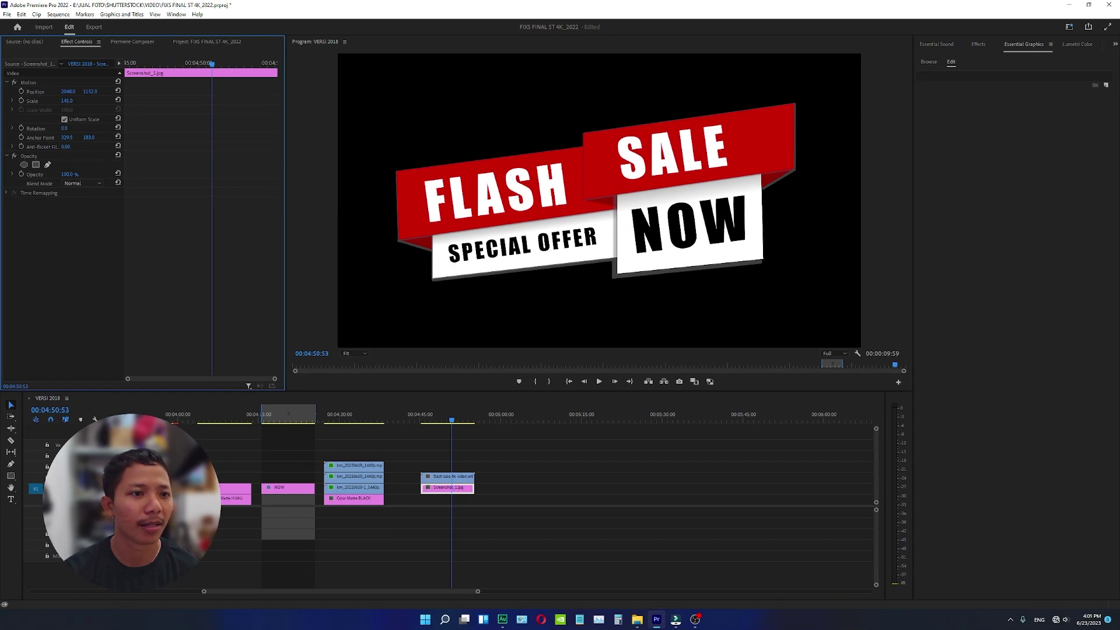
pyautogui.moveTo(107, 100); pyautogui.dragTo(109, 100)
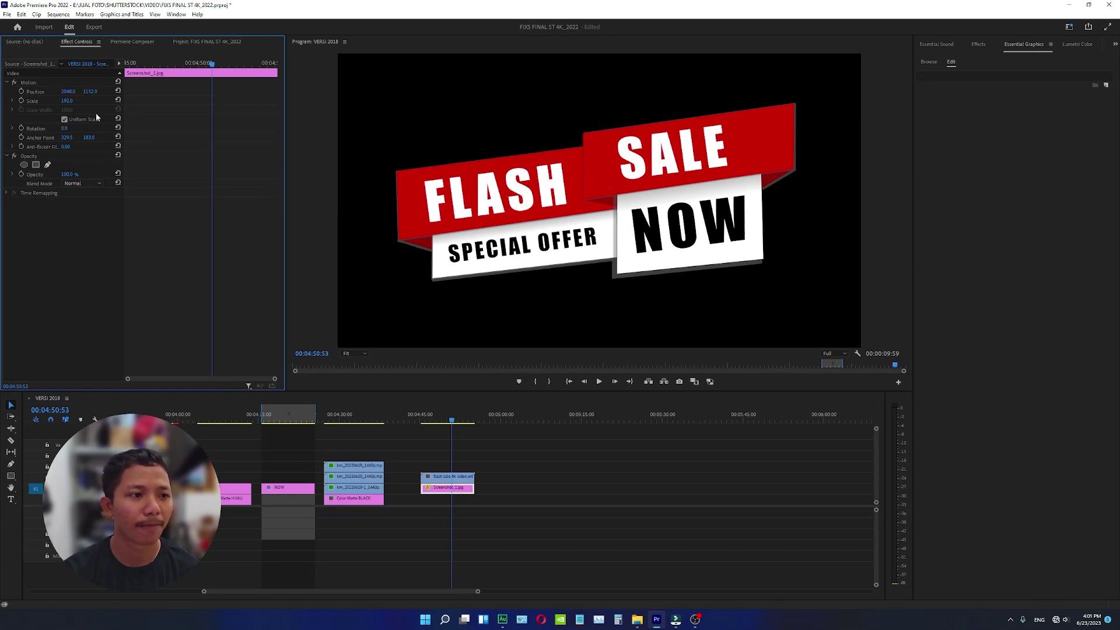
pyautogui.click(445, 451)
pyautogui.click(444, 452)
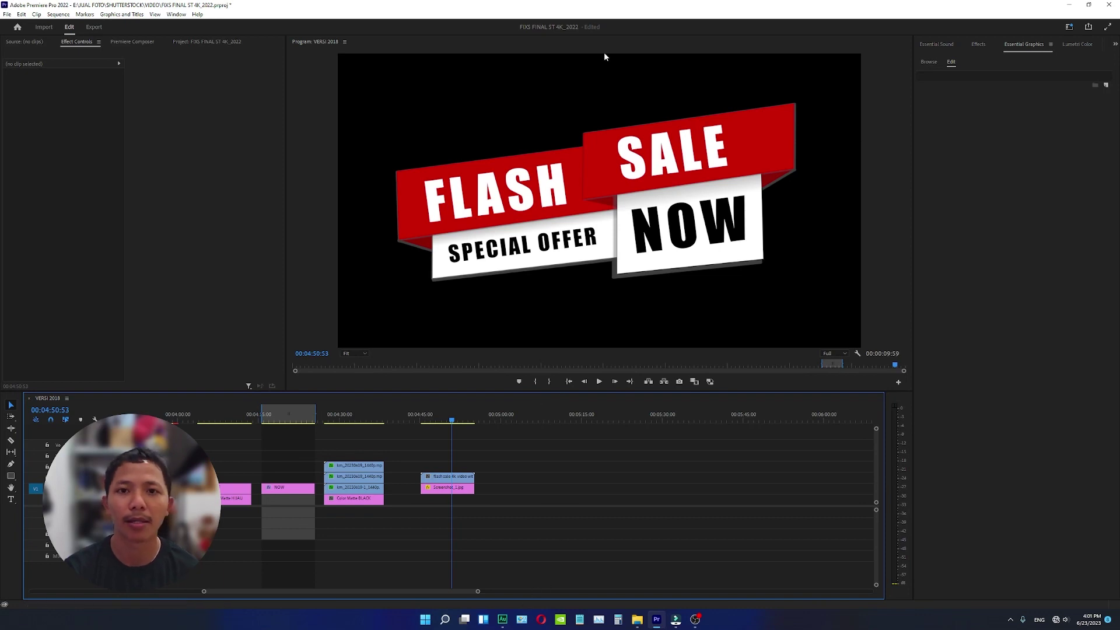
# Switch back to Wondershare Filmora, clear the folder window out of the way and play the flash sale clip over the image.
pyautogui.click(1069, 5)
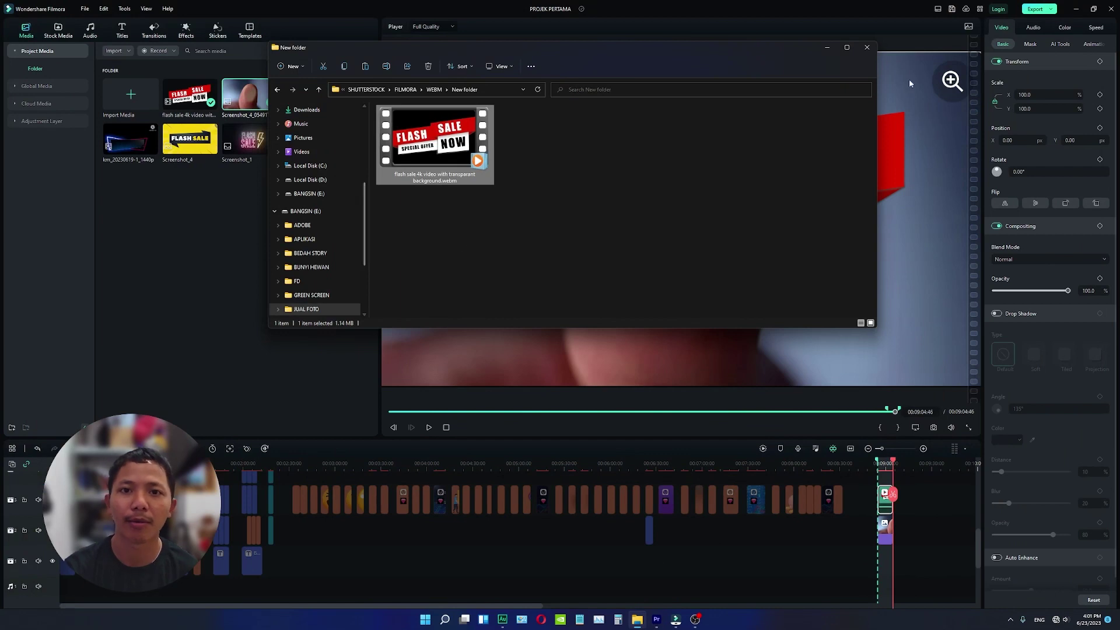
pyautogui.click(826, 47)
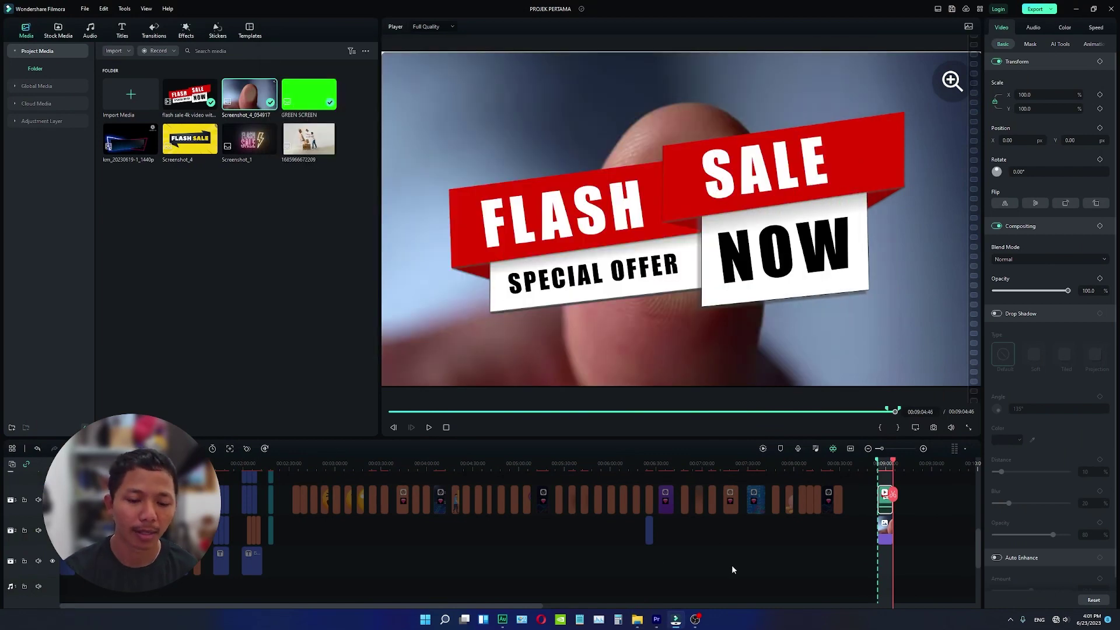
pyautogui.press('space')
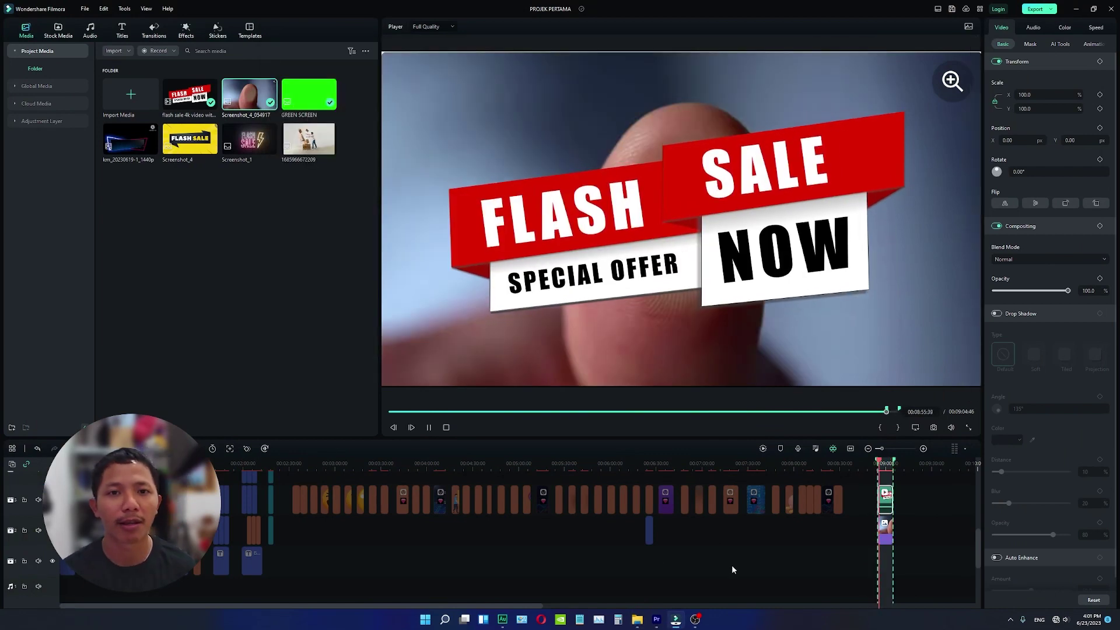